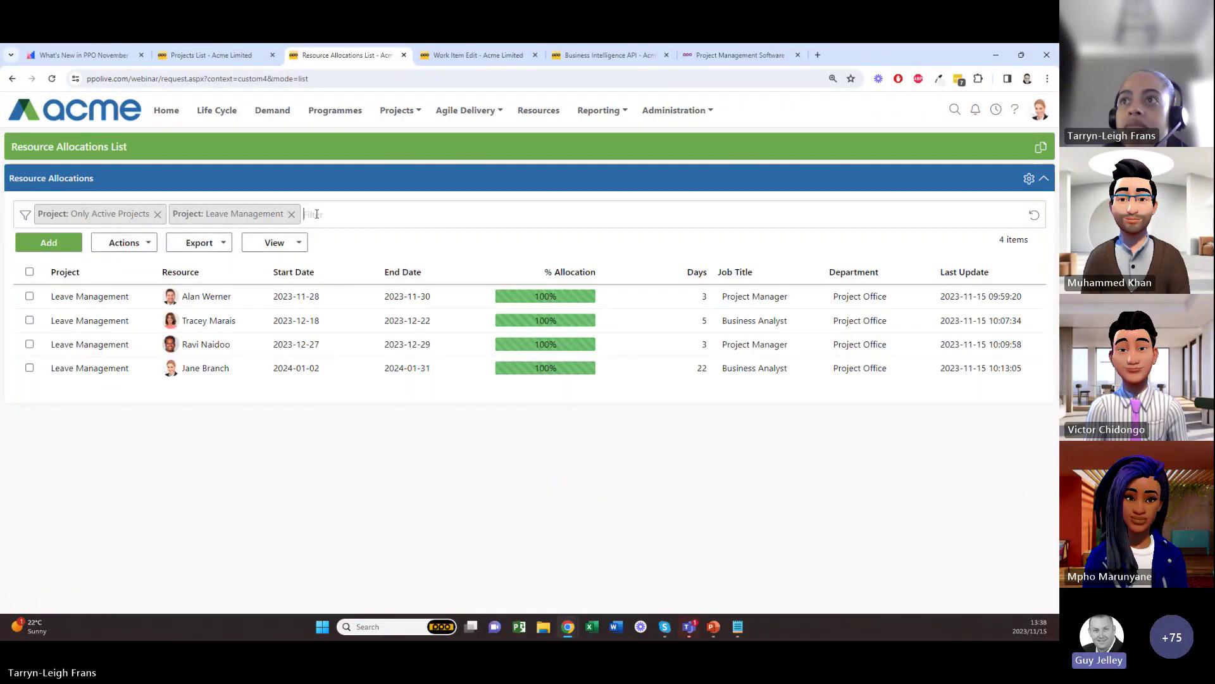
Remove the Leave Management project filter from the resource allocations list
{"action": "left_click", "coordinate": [291, 214]}
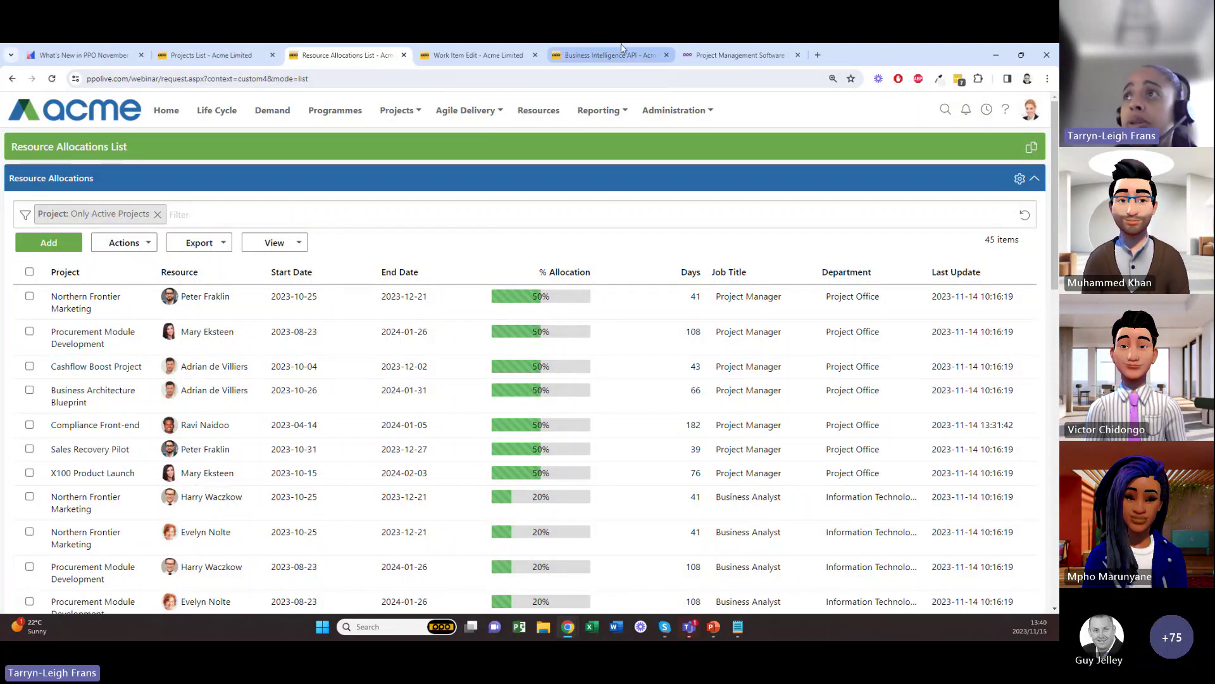
Bring up the Business Intelligence API page, reload it by resubmitting the form, and show the available administration options
{"action": "left_click", "coordinate": [601, 56]}
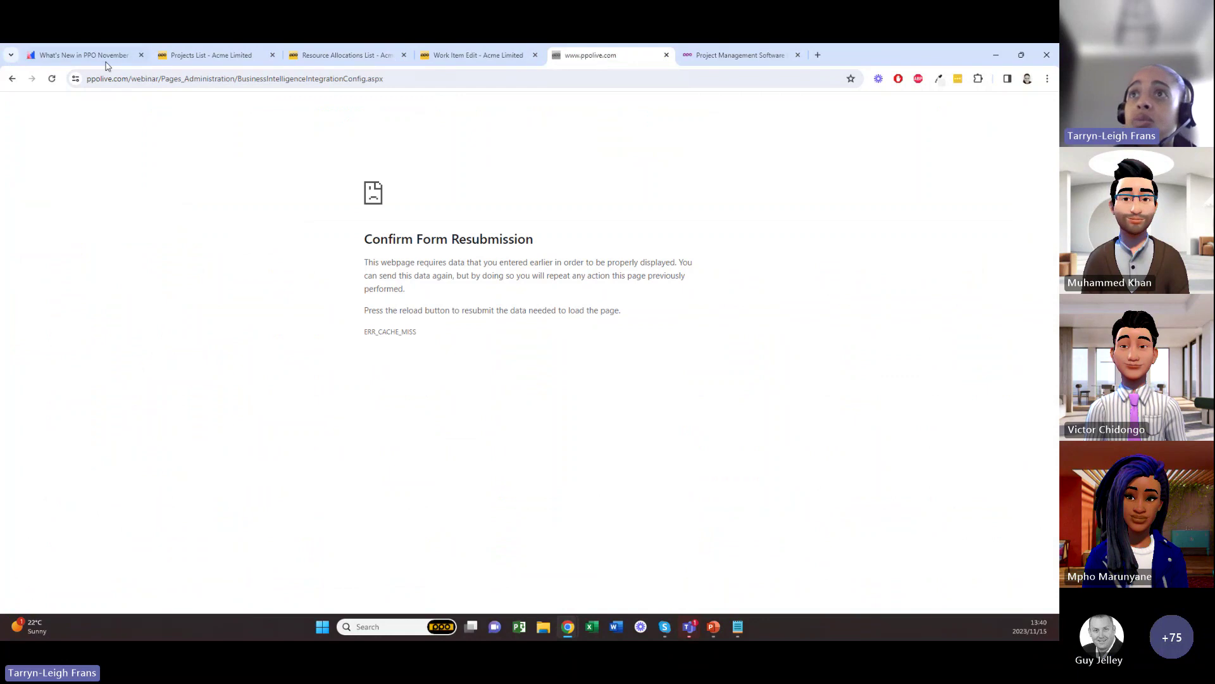
{"action": "left_click", "coordinate": [51, 79]}
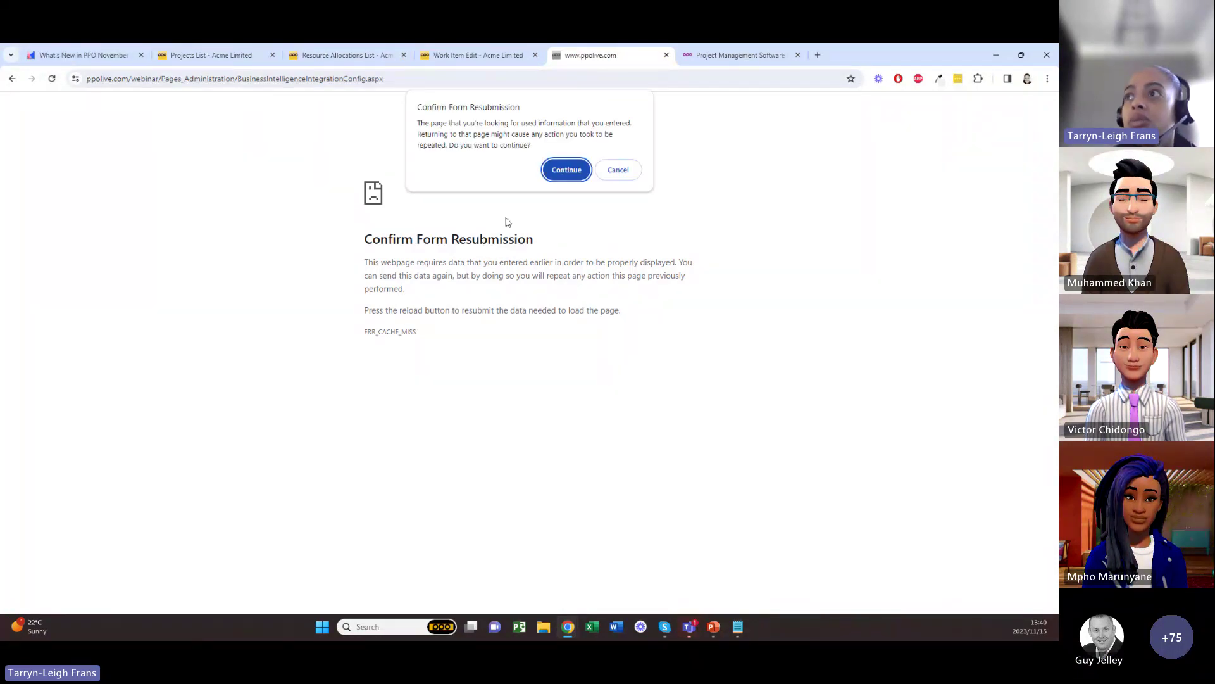
{"action": "left_click", "coordinate": [567, 170]}
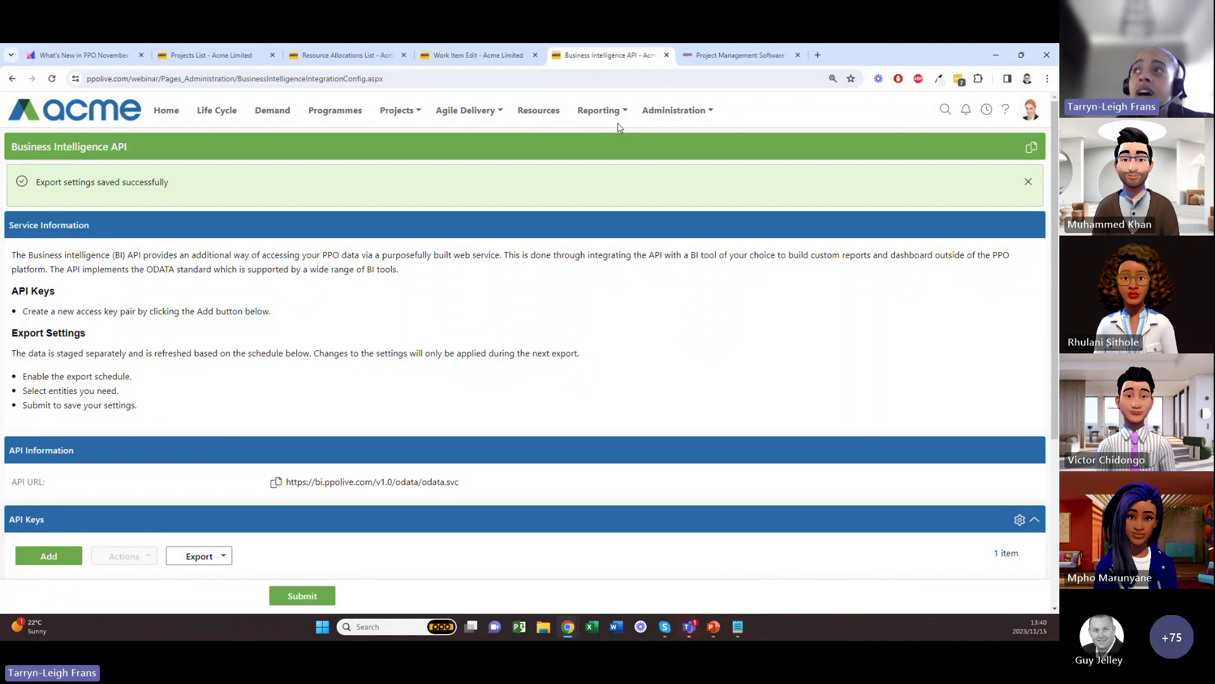
{"action": "left_click", "coordinate": [659, 112]}
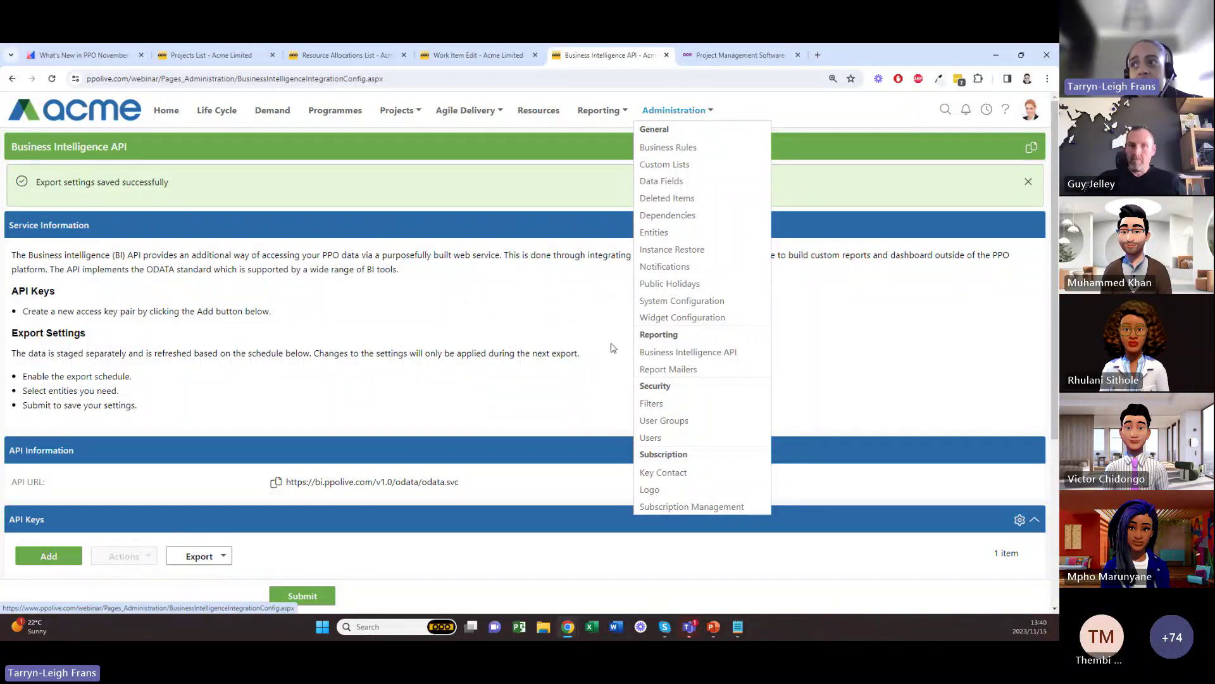
Add Projects to the entities in the Business Intelligence API export settings
{"action": "scroll", "coordinate": [610, 345], "scroll_direction": "down", "scroll_amount": 2}
{"action": "scroll", "coordinate": [611, 347], "scroll_direction": "down", "scroll_amount": 3}
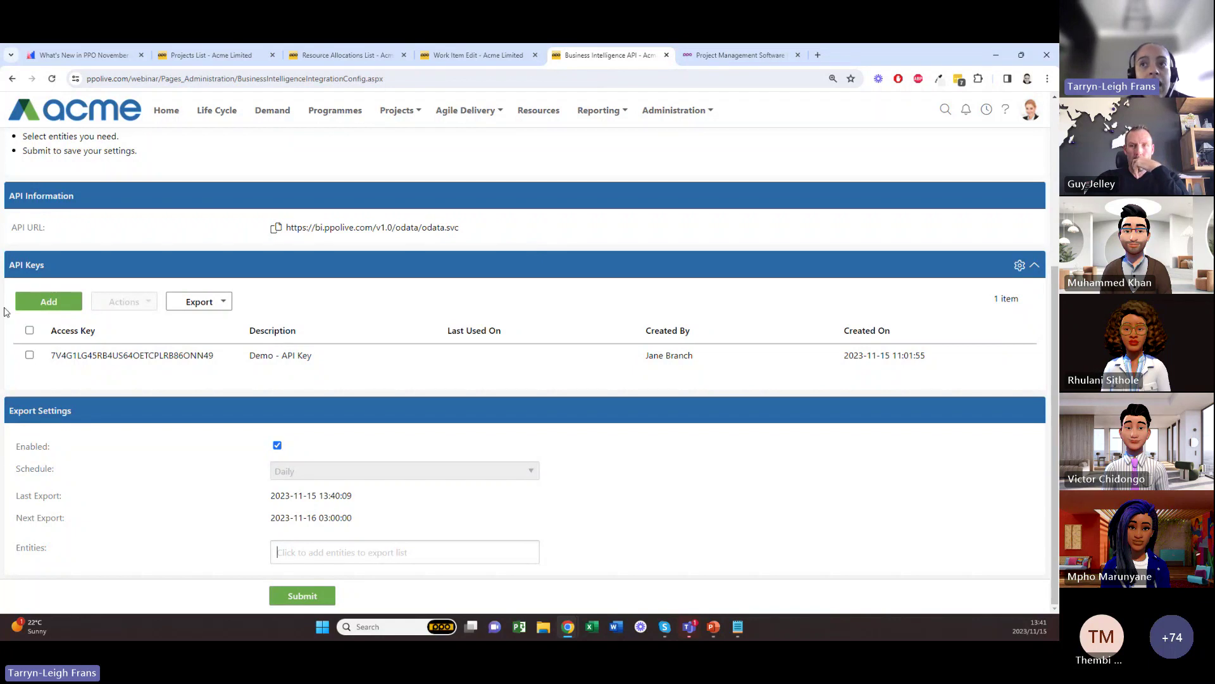
{"action": "left_click", "coordinate": [371, 551]}
{"action": "scroll", "coordinate": [350, 525], "scroll_direction": "down", "scroll_amount": 5}
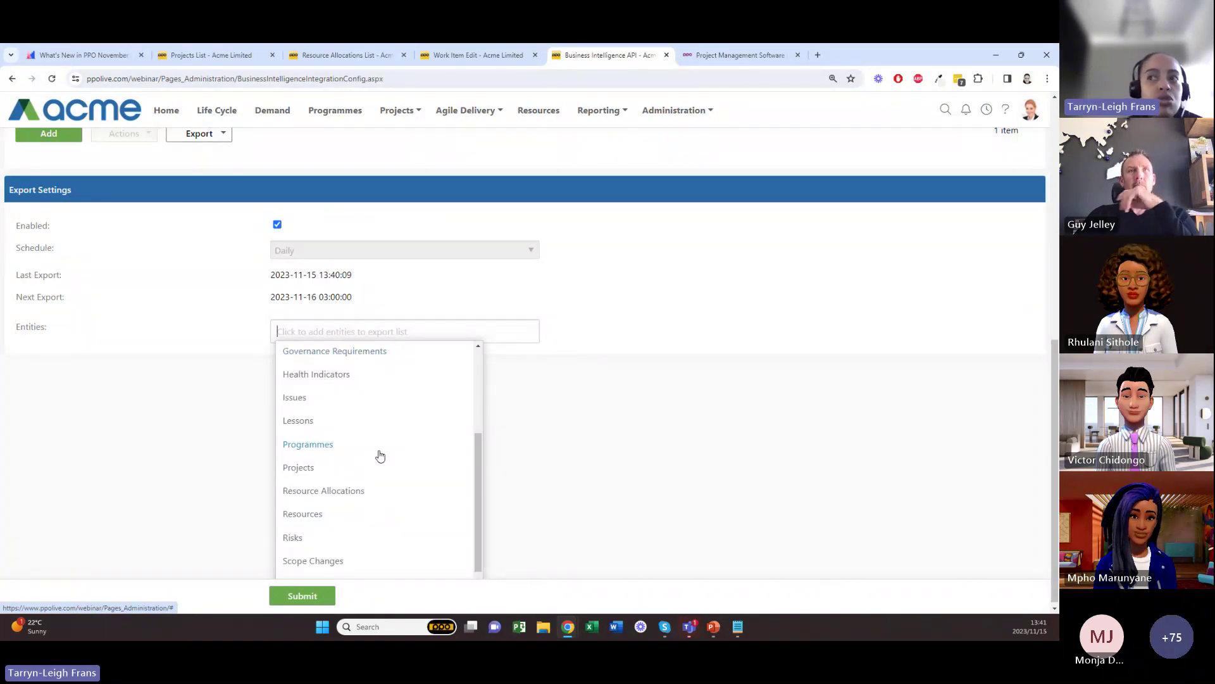
{"action": "left_click", "coordinate": [298, 467]}
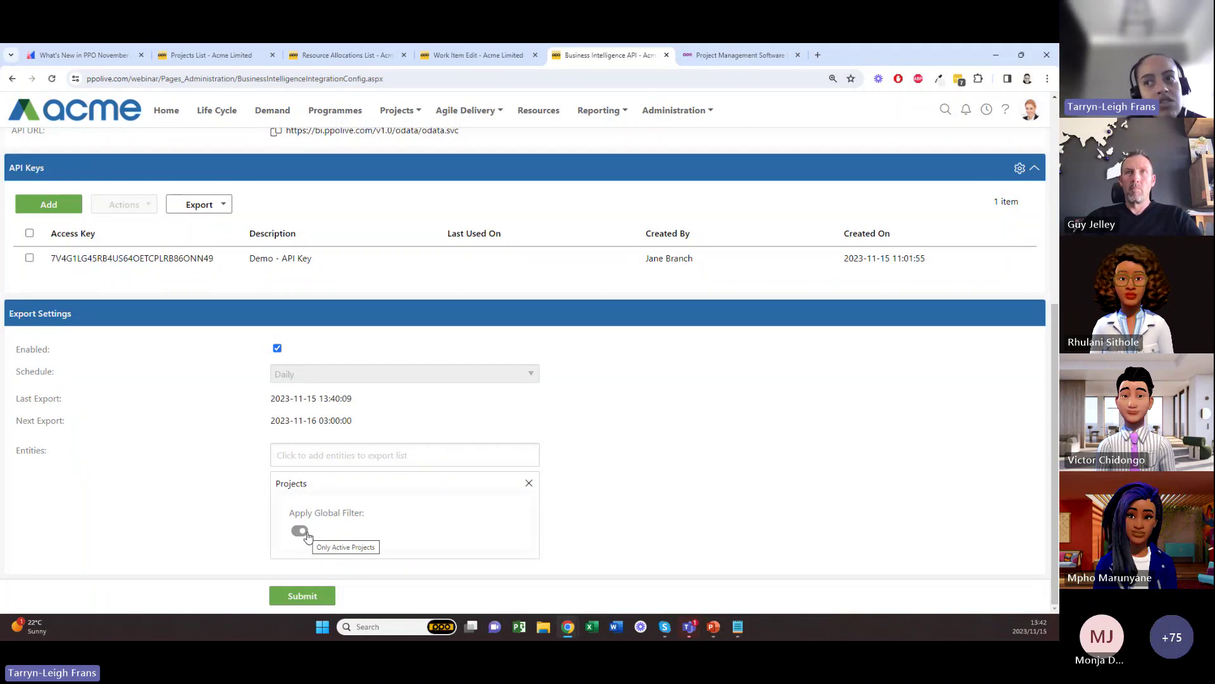
Add Issues as another export entity and review the global filter settings of both entities
{"action": "left_click", "coordinate": [352, 452]}
{"action": "scroll", "coordinate": [345, 525], "scroll_direction": "down", "scroll_amount": 1}
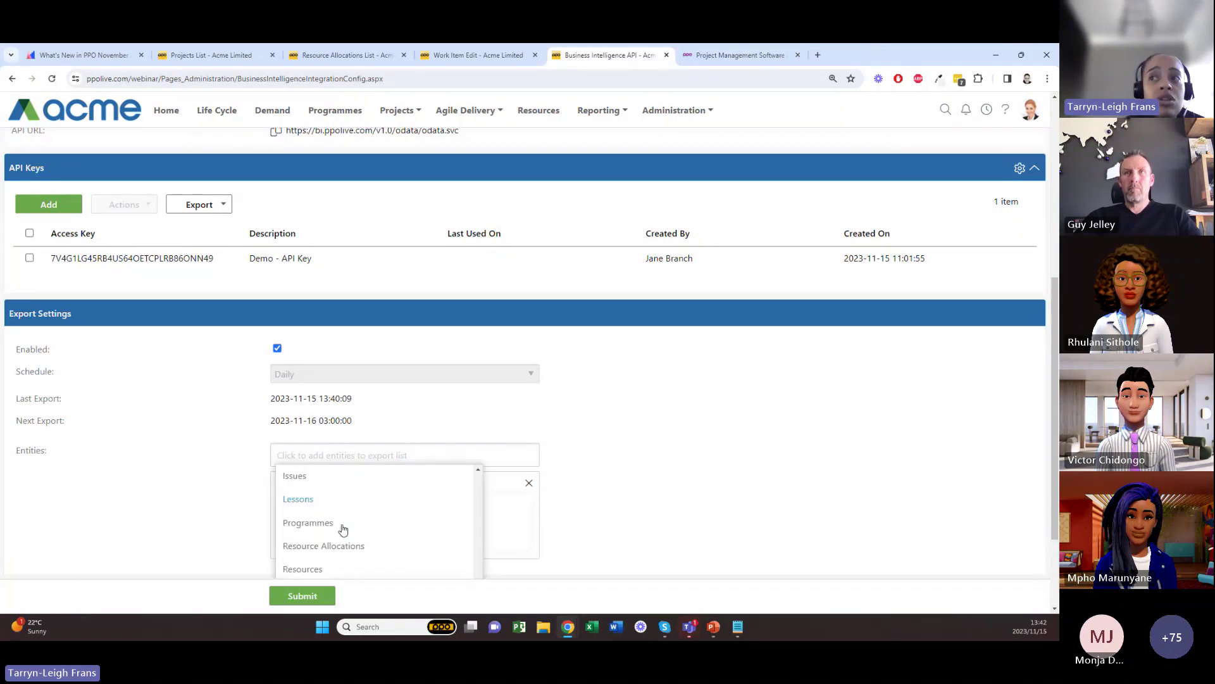
{"action": "scroll", "coordinate": [298, 527], "scroll_direction": "up", "scroll_amount": 1}
{"action": "left_click", "coordinate": [296, 528]}
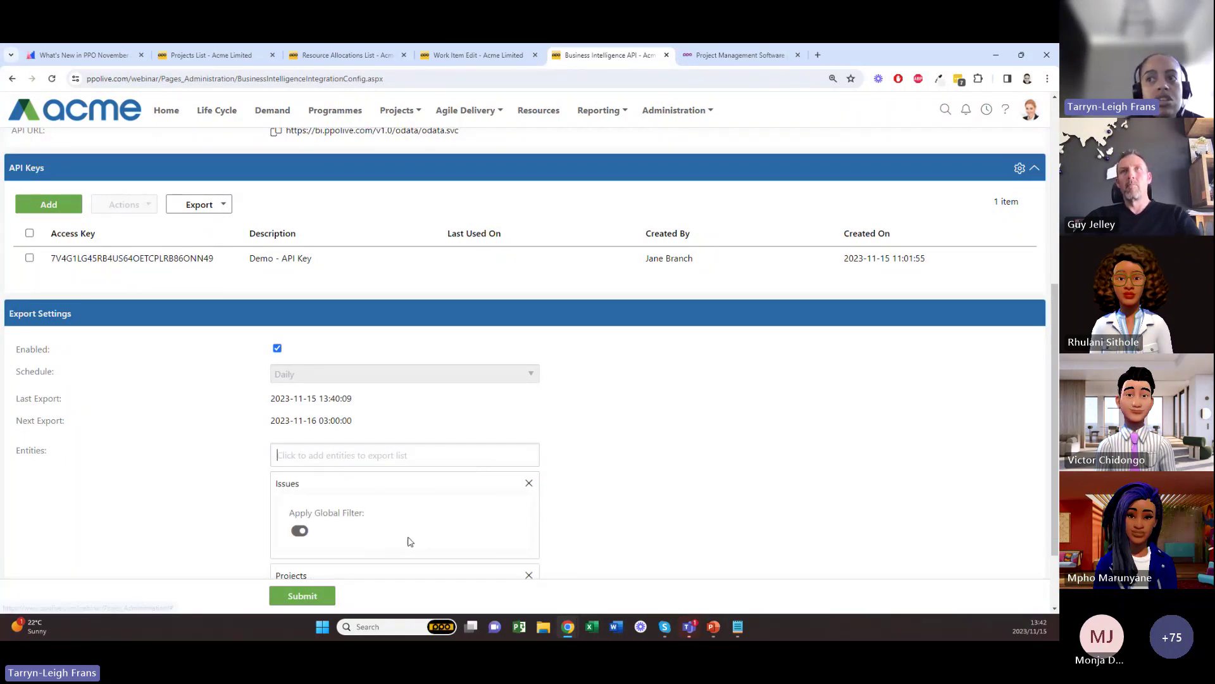
{"action": "scroll", "coordinate": [380, 532], "scroll_direction": "down", "scroll_amount": 2}
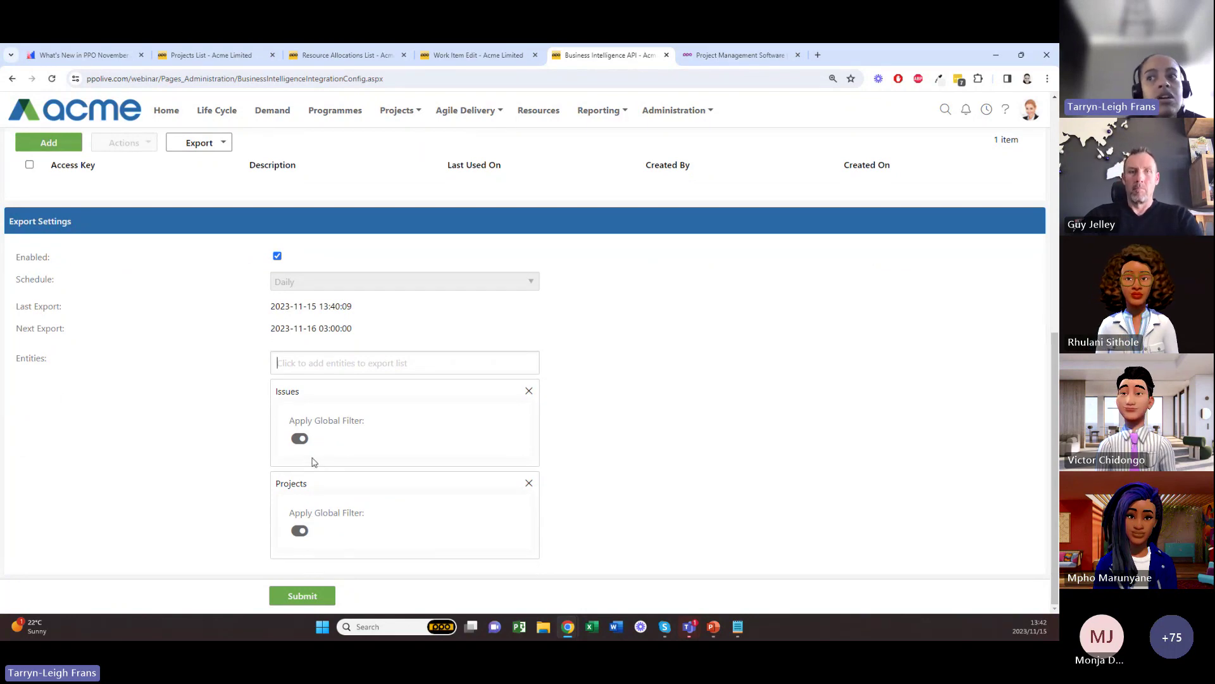
Close the Business Intelligence API page without submitting and show the Dashboard view of the Home page
{"action": "scroll", "coordinate": [412, 477], "scroll_direction": "up", "scroll_amount": 6}
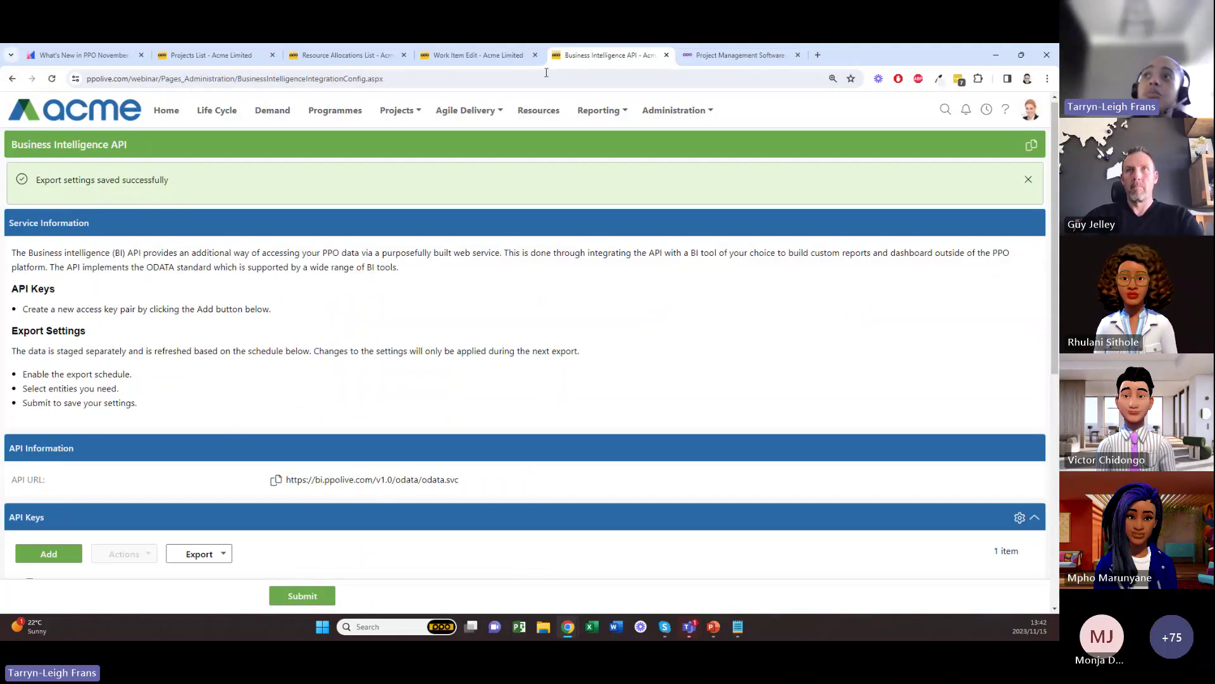
{"action": "left_click", "coordinate": [667, 55]}
{"action": "left_click", "coordinate": [478, 55]}
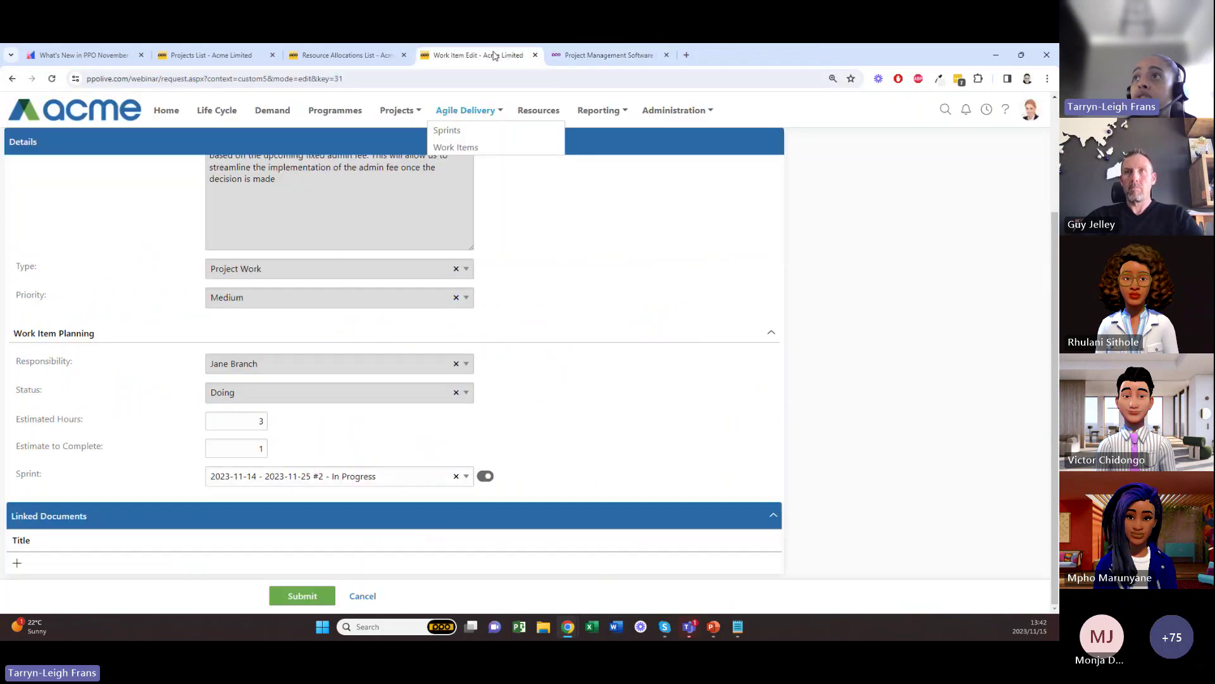
{"action": "left_click", "coordinate": [159, 112]}
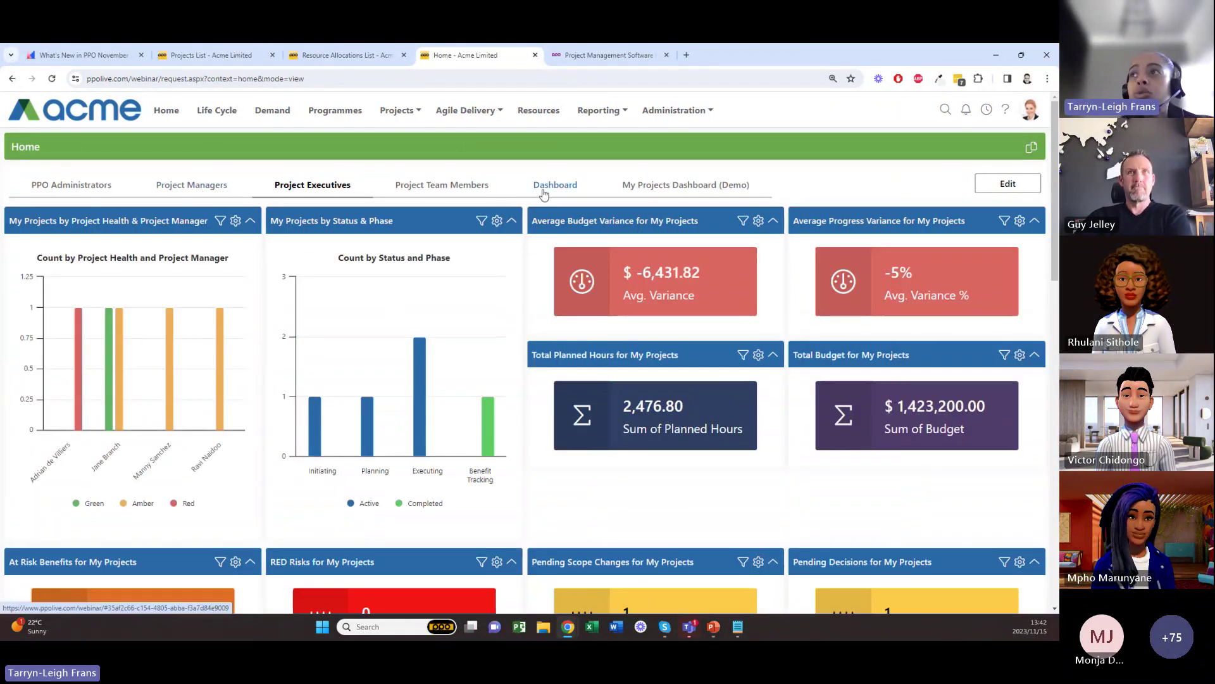
{"action": "left_click", "coordinate": [543, 193]}
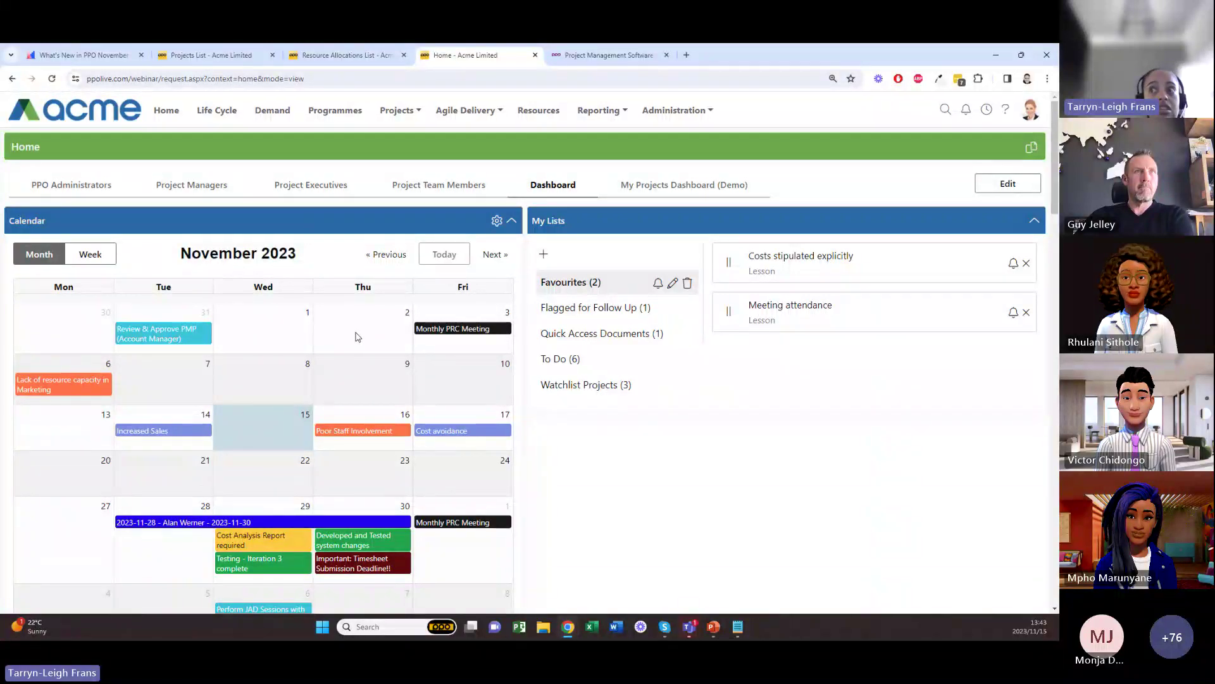
Browse the dashboard calendar month by month from November 2023 to February 2024 and return to November 2023
{"action": "left_click", "coordinate": [498, 258]}
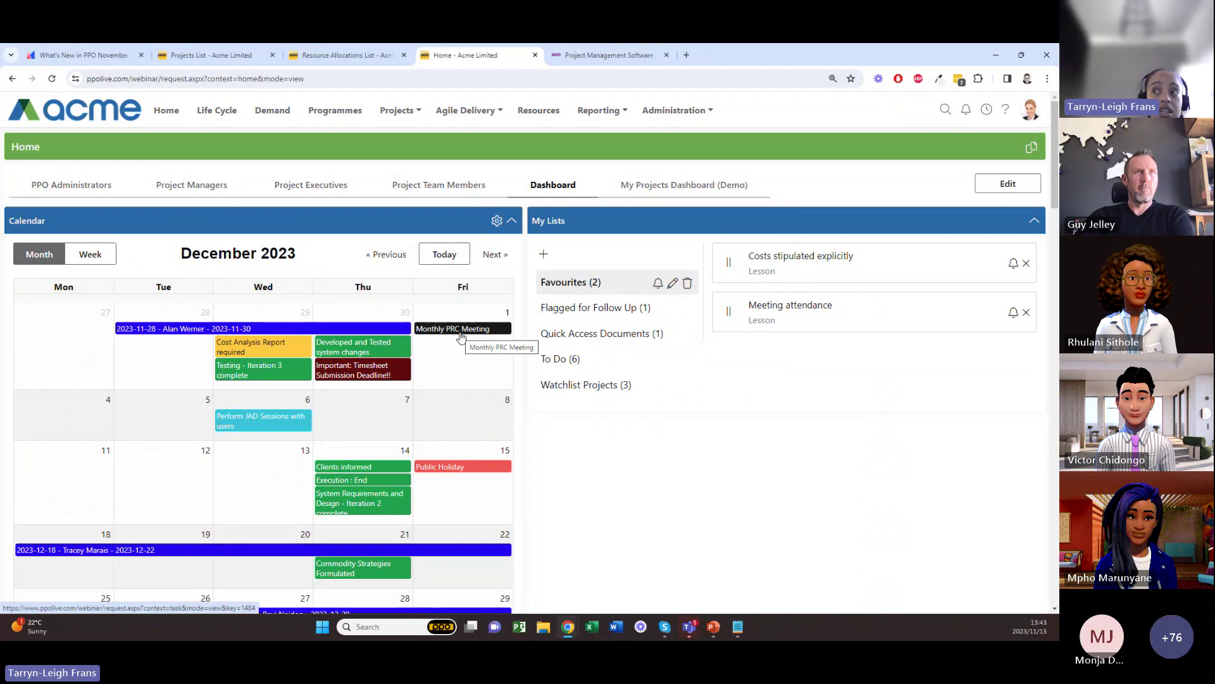
{"action": "left_click", "coordinate": [493, 254]}
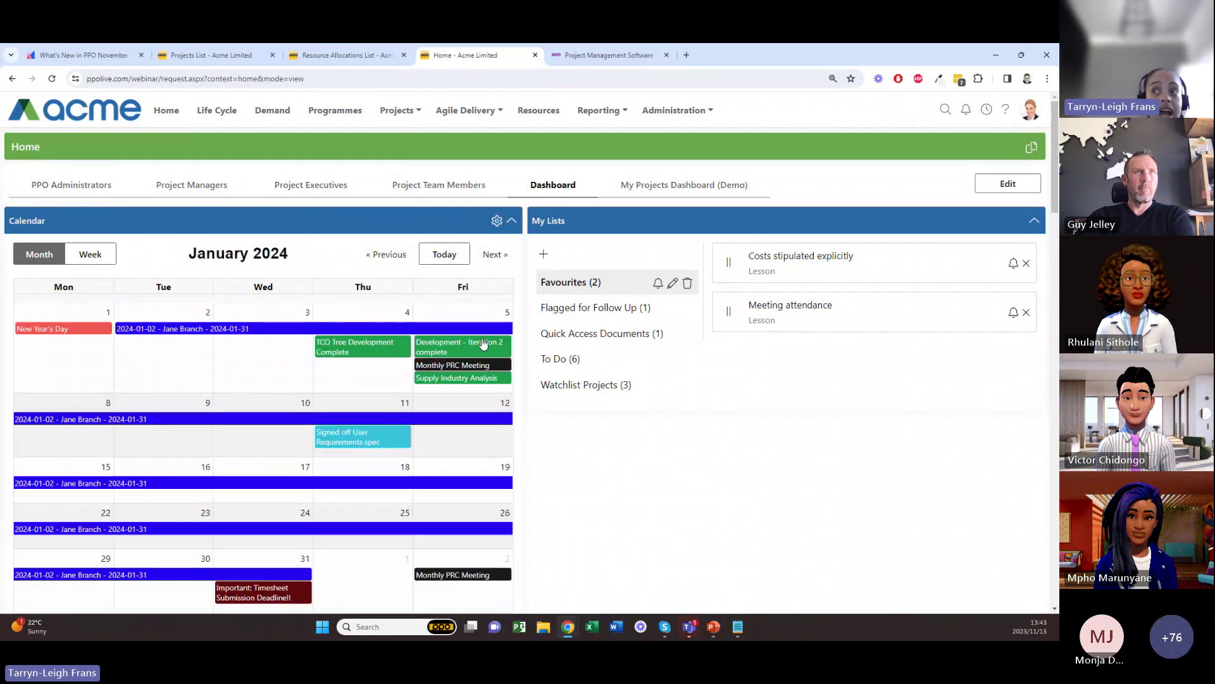
{"action": "left_click", "coordinate": [494, 254]}
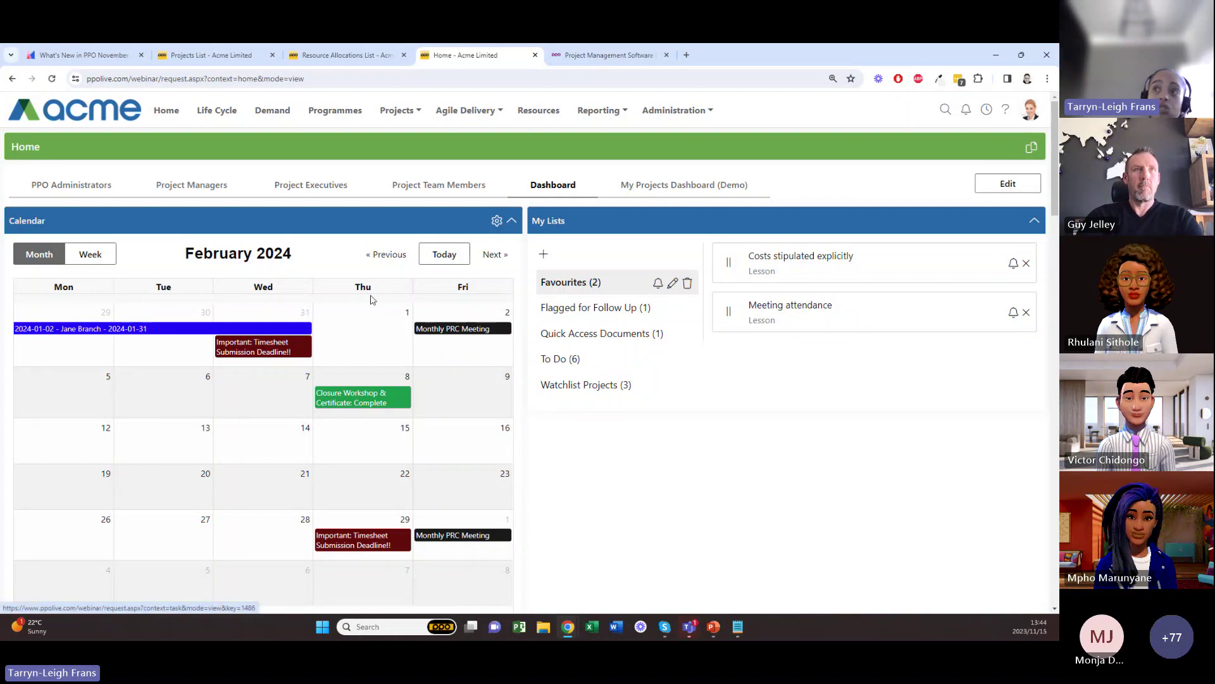
{"action": "left_click", "coordinate": [381, 262]}
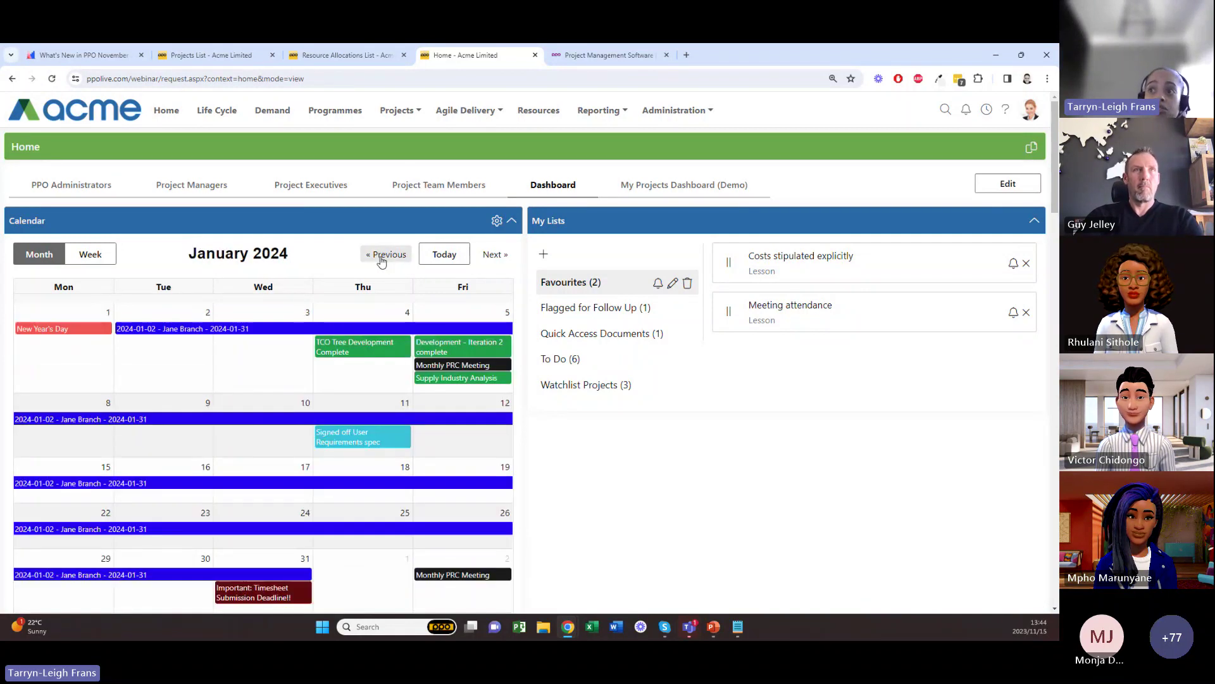
{"action": "left_click", "coordinate": [381, 261]}
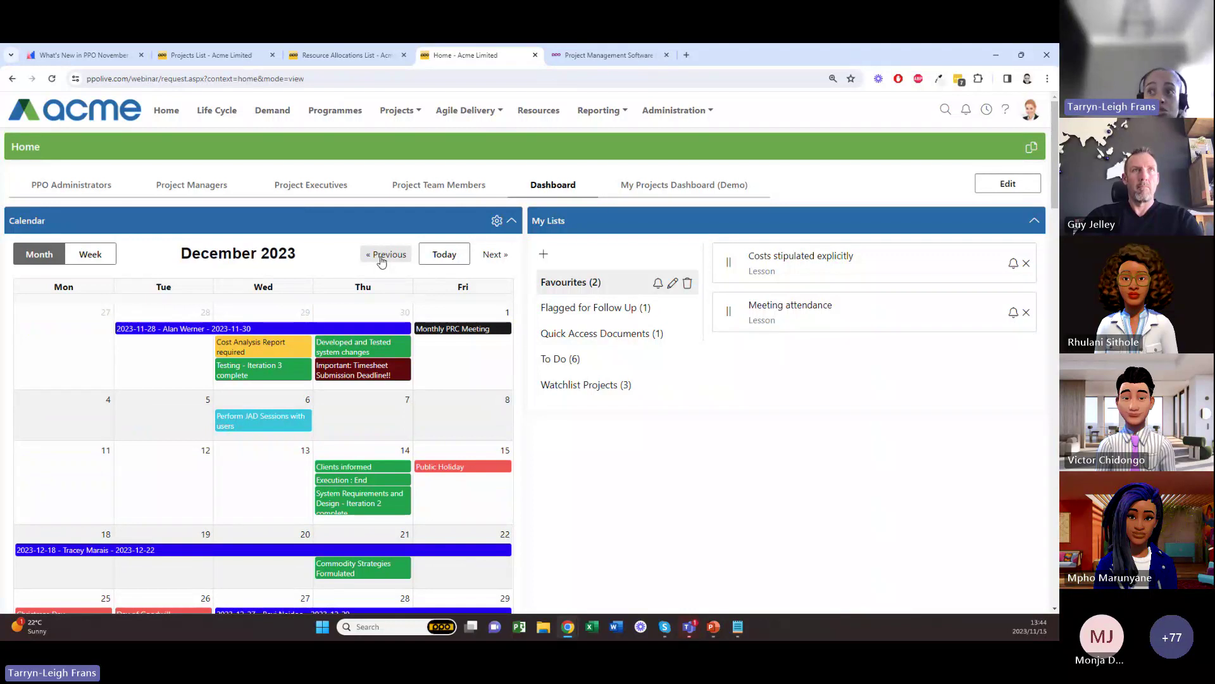
{"action": "left_click", "coordinate": [381, 262]}
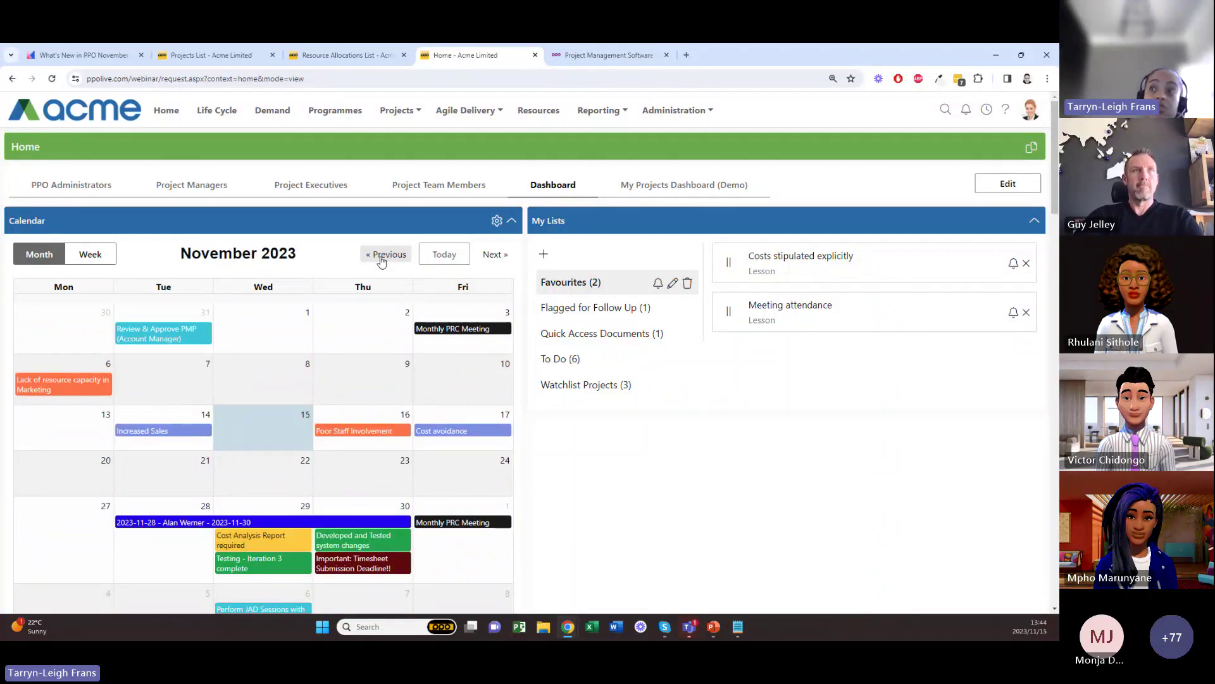
Examine the recurring timesheet submission deadline in the calendar from November 2023 to January 2024, ending back on November 2023
{"action": "scroll", "coordinate": [383, 263], "scroll_direction": "down", "scroll_amount": 3}
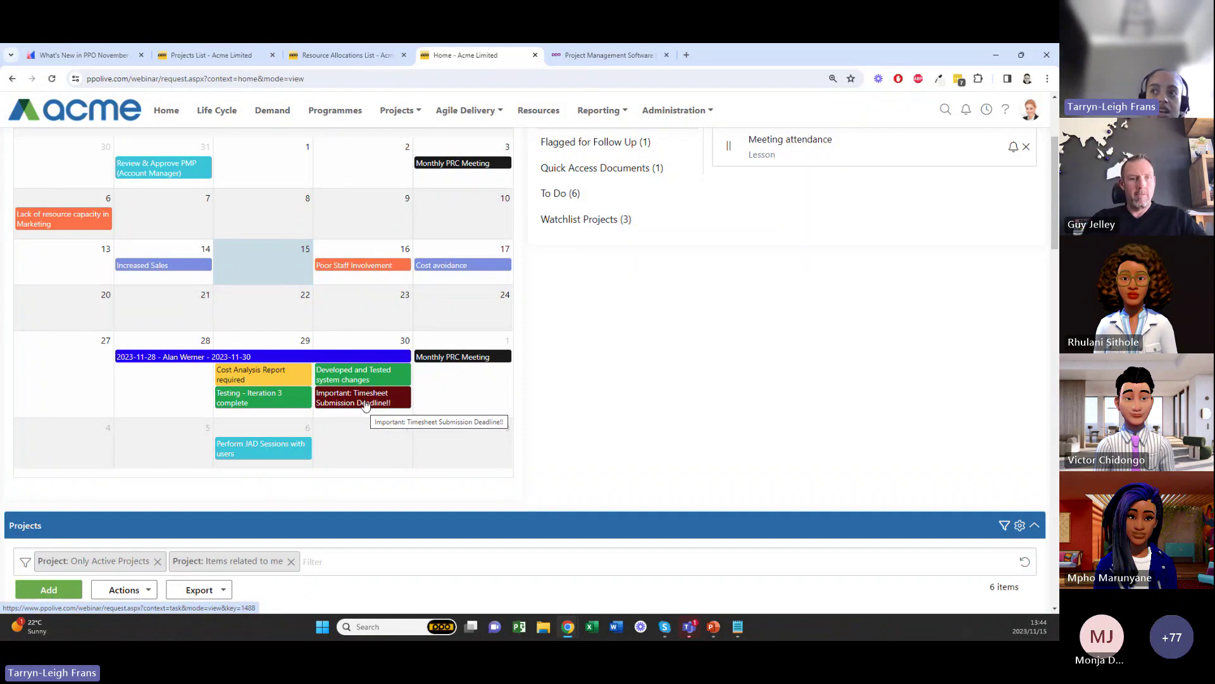
{"action": "scroll", "coordinate": [437, 274], "scroll_direction": "up", "scroll_amount": 3}
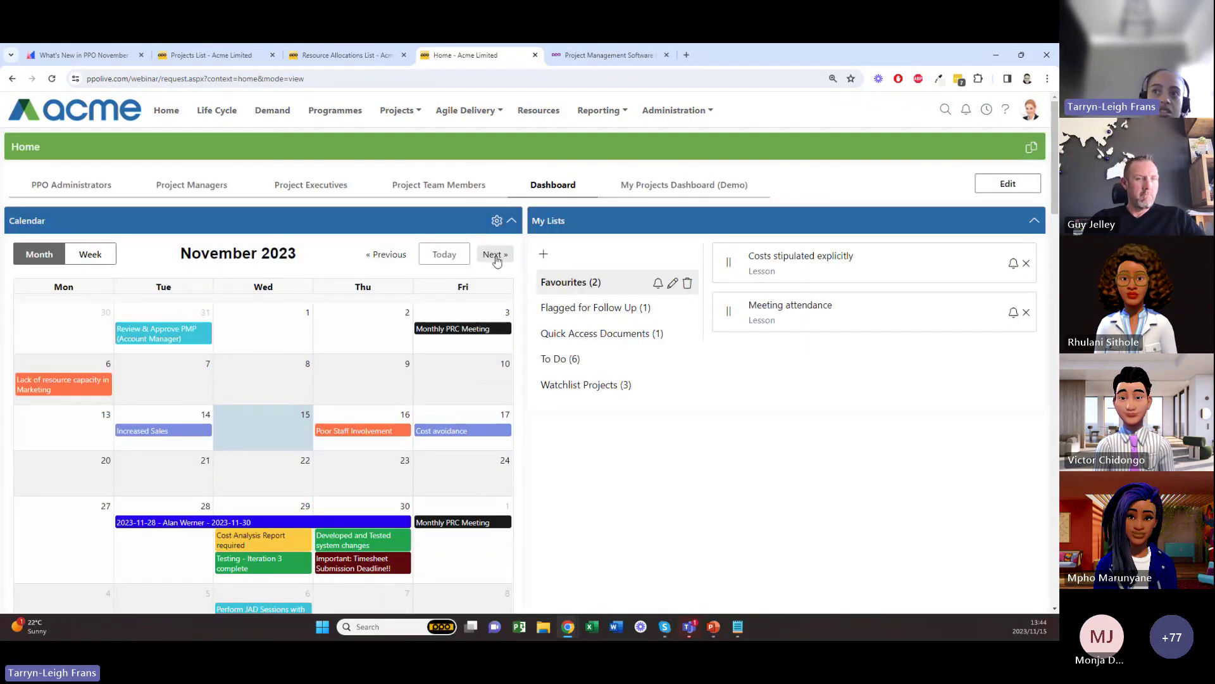
{"action": "left_click", "coordinate": [495, 252]}
{"action": "scroll", "coordinate": [428, 394], "scroll_direction": "down", "scroll_amount": 4}
{"action": "scroll", "coordinate": [424, 380], "scroll_direction": "up", "scroll_amount": 3}
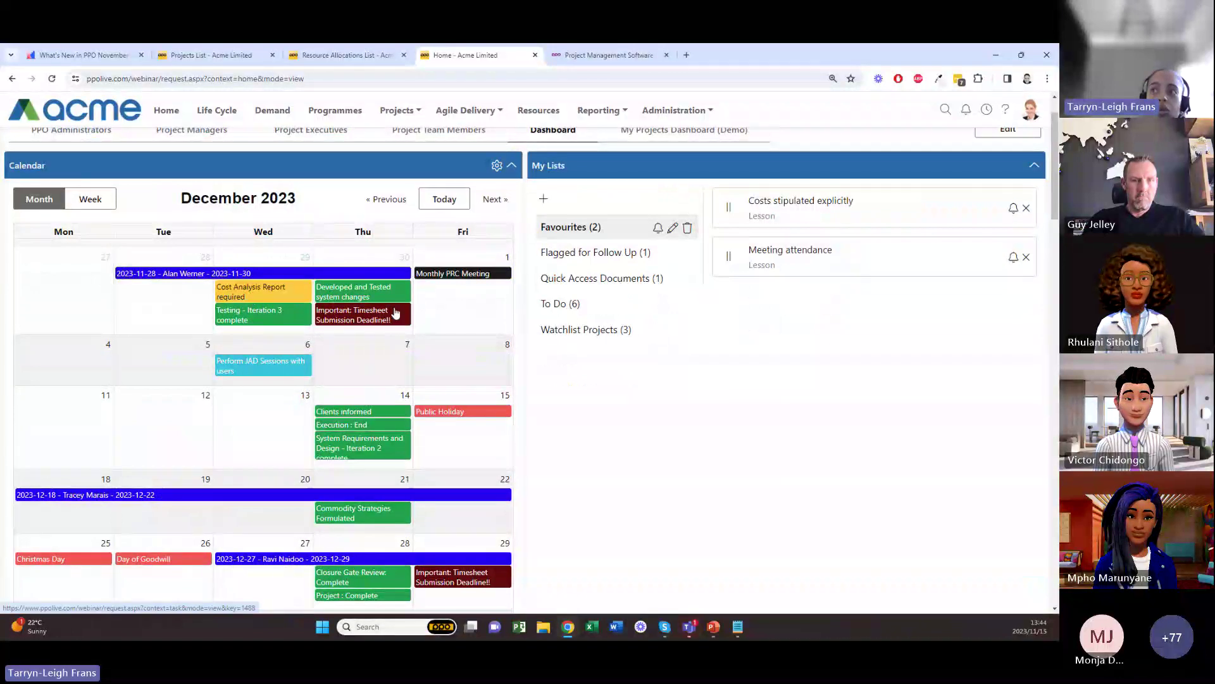
{"action": "left_click", "coordinate": [492, 200]}
{"action": "scroll", "coordinate": [279, 474], "scroll_direction": "down", "scroll_amount": 3}
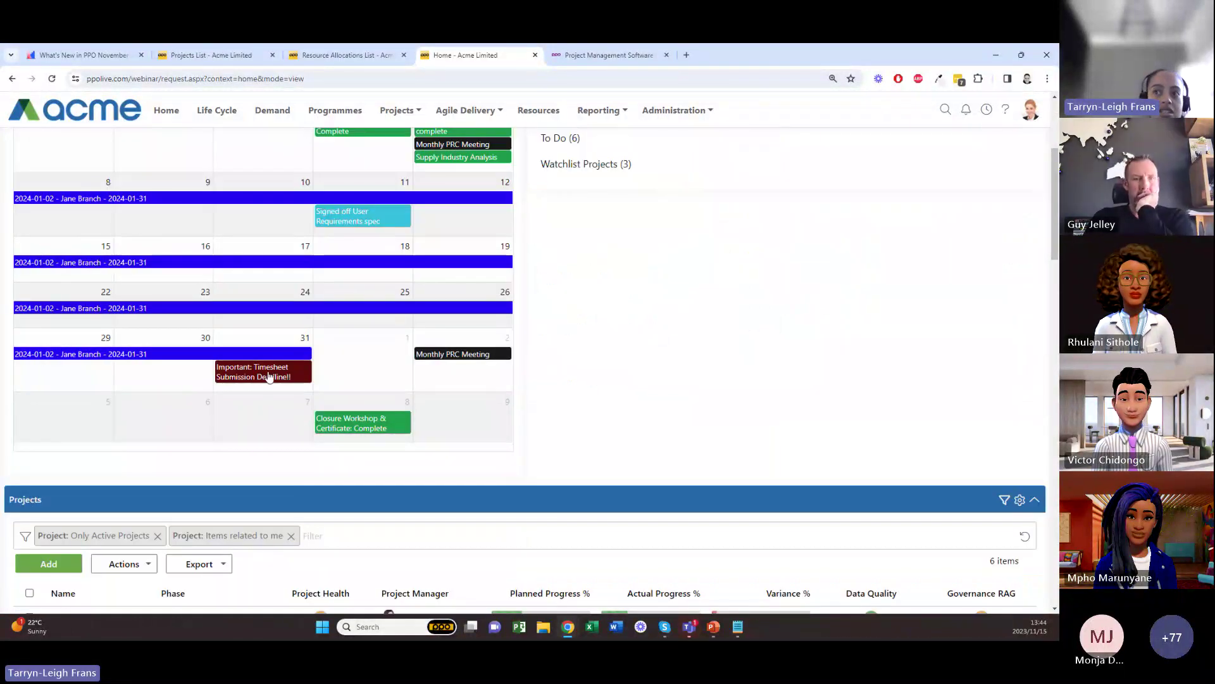
{"action": "scroll", "coordinate": [378, 403], "scroll_direction": "up", "scroll_amount": 3}
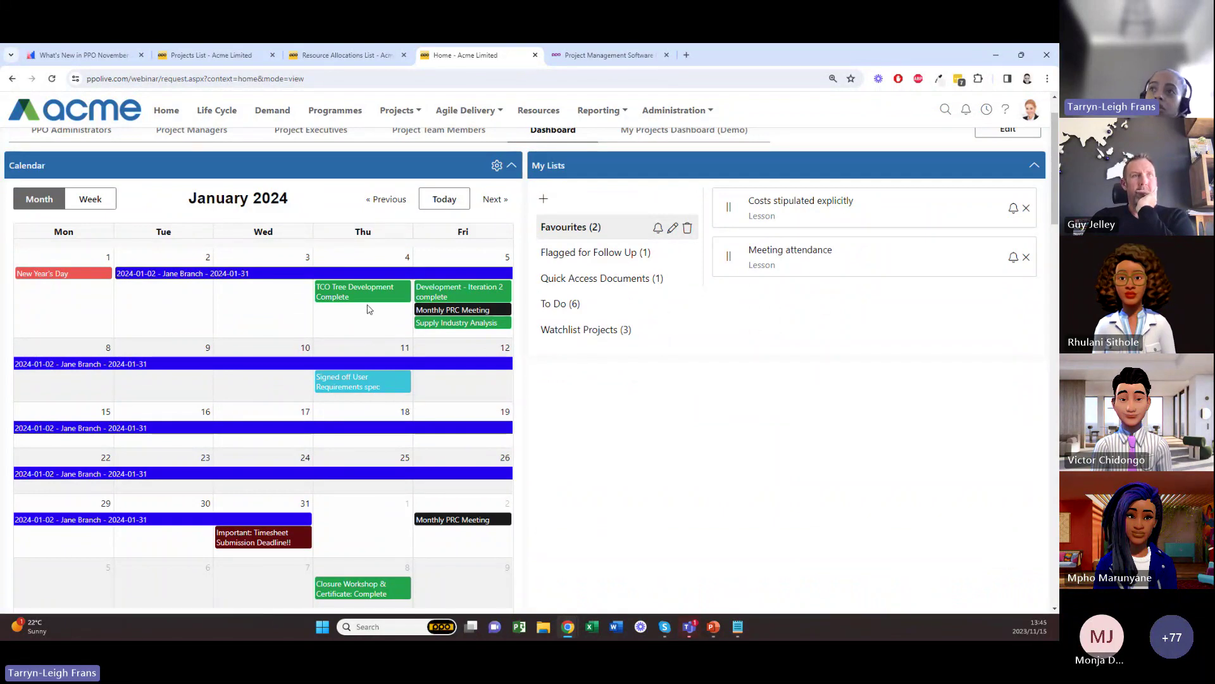
{"action": "left_click", "coordinate": [382, 201]}
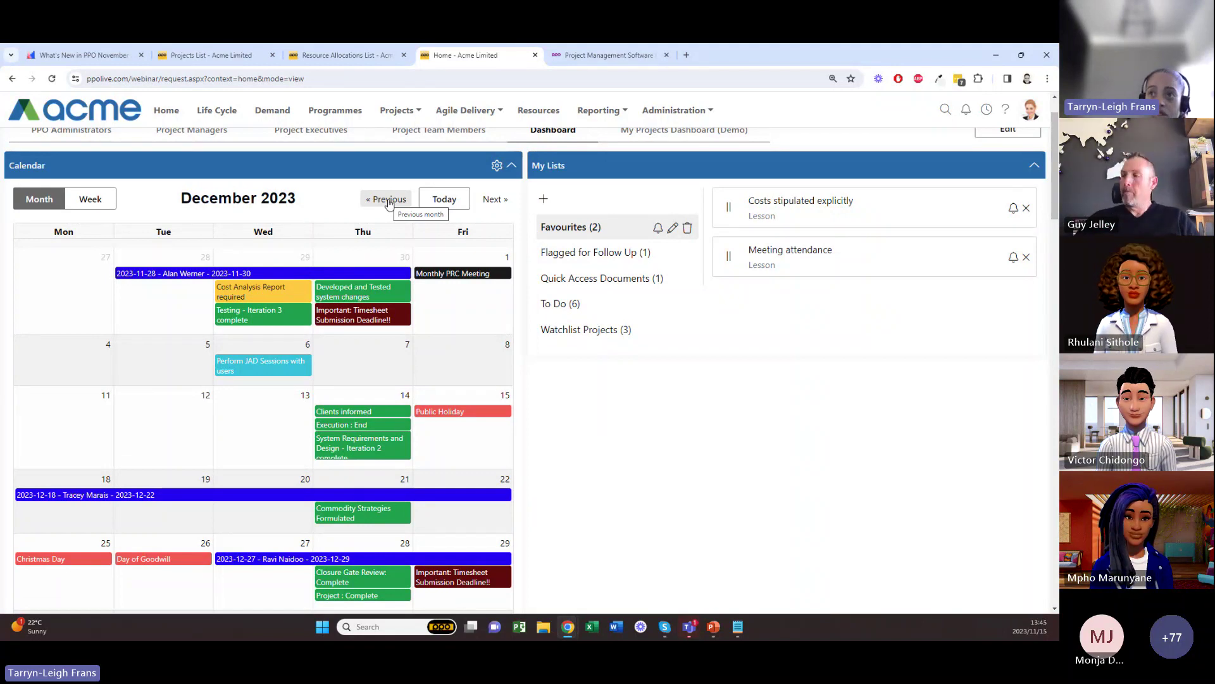
{"action": "left_click", "coordinate": [389, 200]}
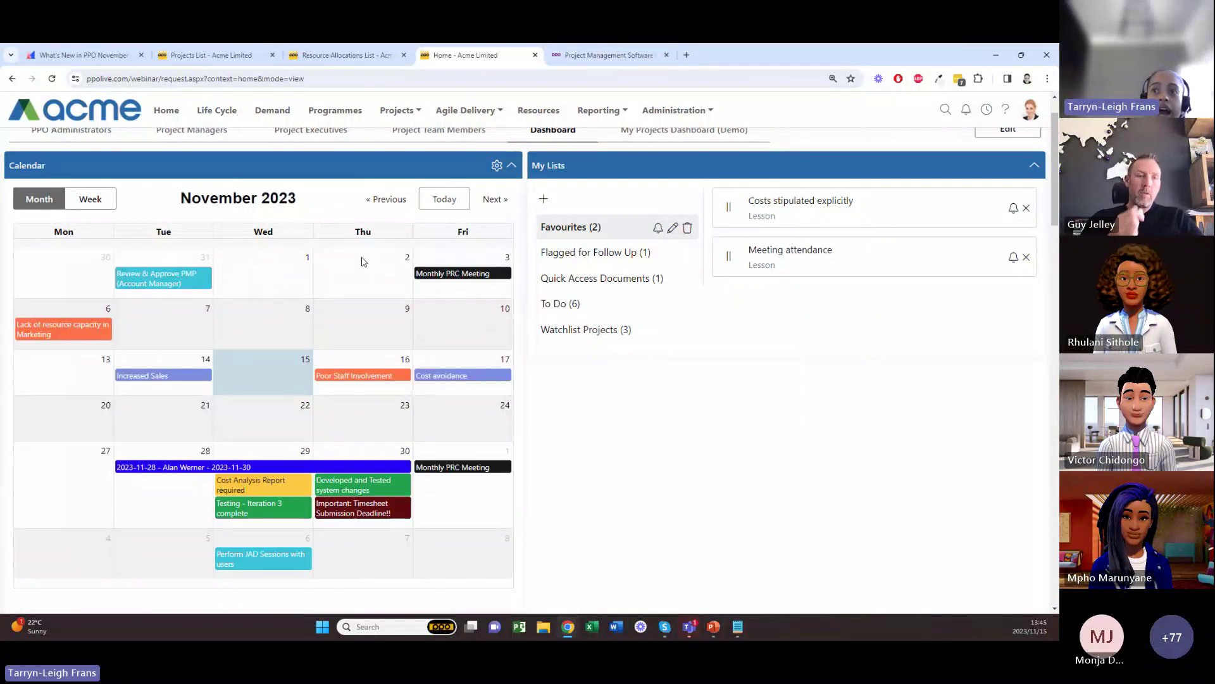
Examine the multi-day leave allocations of the resources in the calendar from November 2023 through January 2024
{"action": "scroll", "coordinate": [190, 392], "scroll_direction": "down", "scroll_amount": 1}
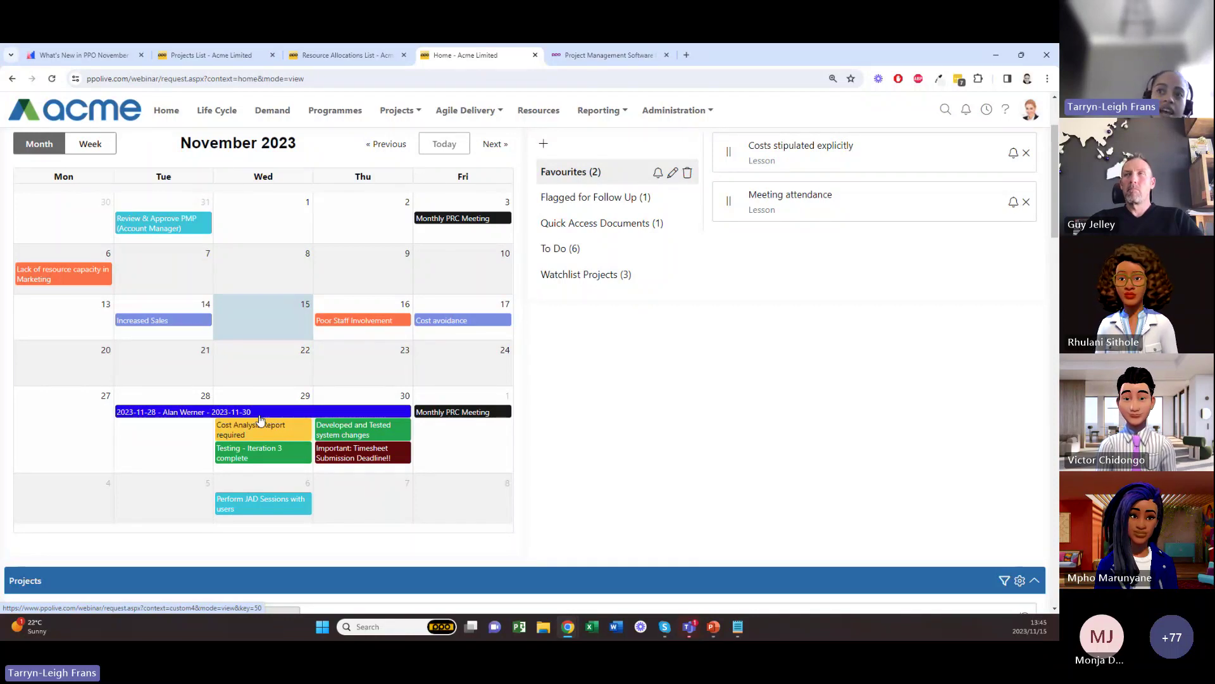
{"action": "scroll", "coordinate": [209, 475], "scroll_direction": "up", "scroll_amount": 1}
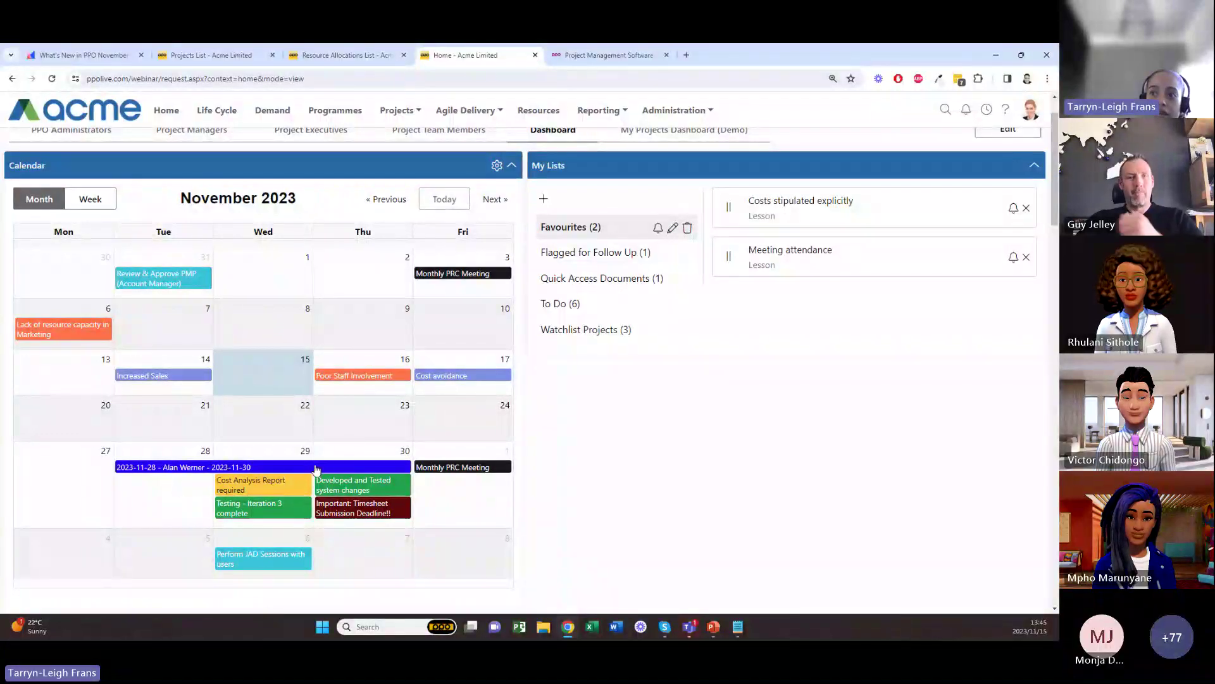
{"action": "left_click", "coordinate": [495, 199]}
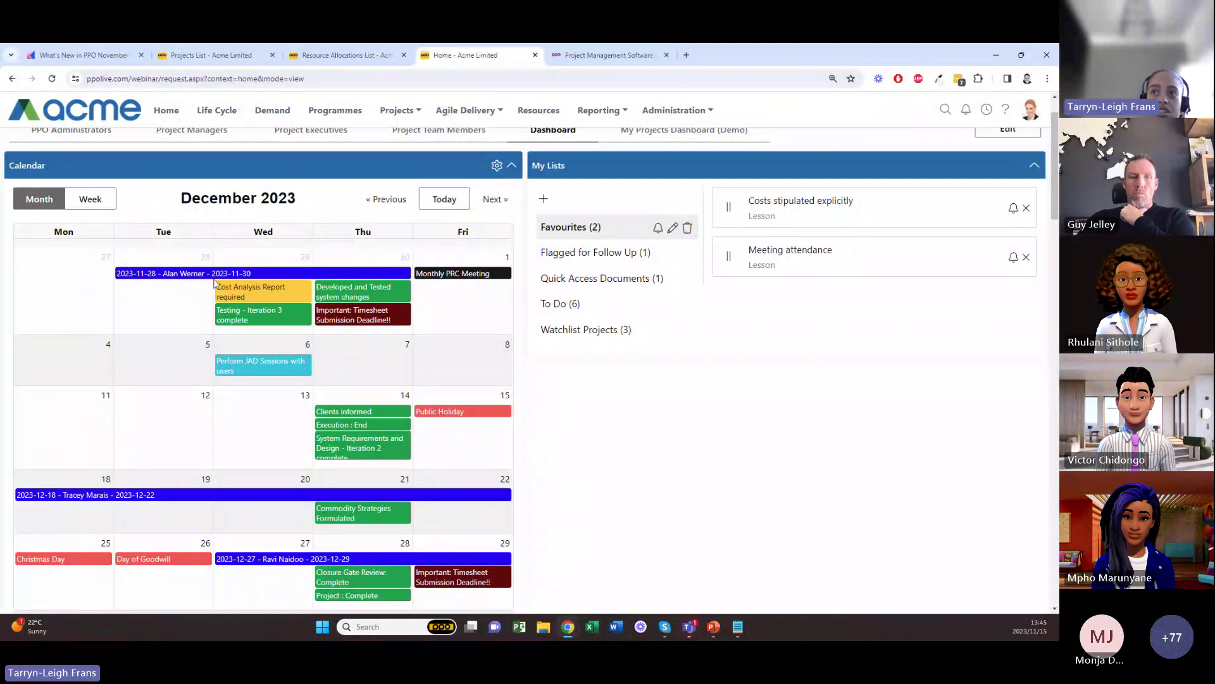
{"action": "scroll", "coordinate": [189, 426], "scroll_direction": "down", "scroll_amount": 2}
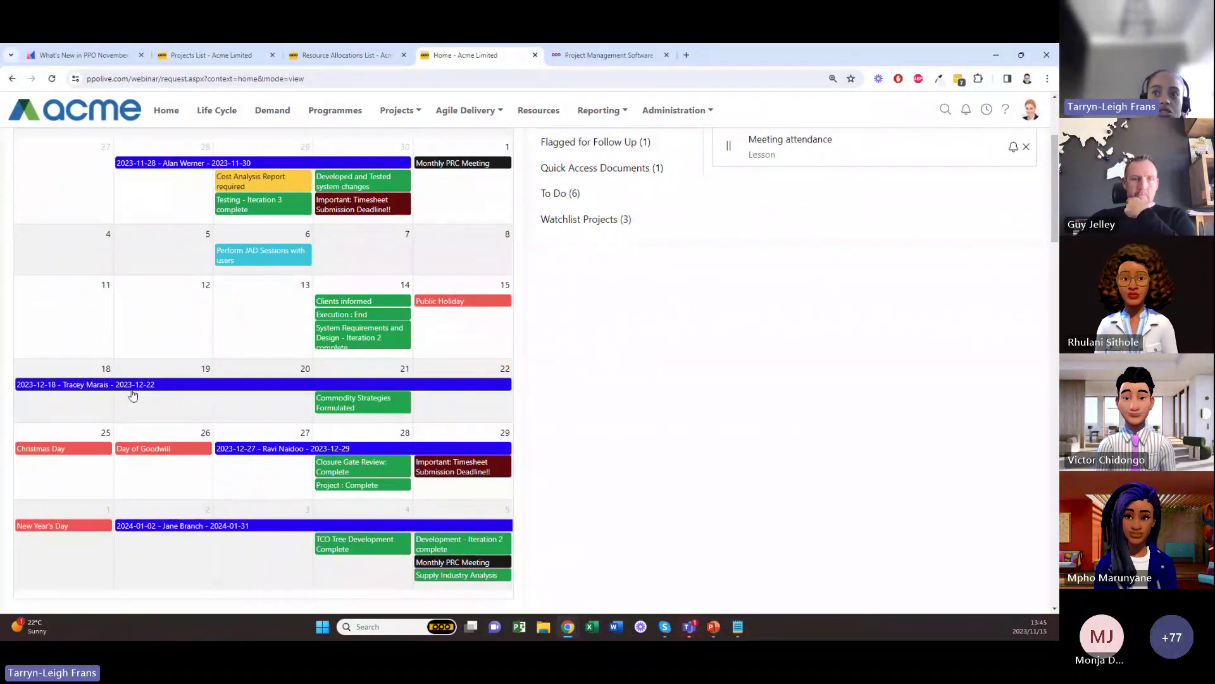
{"action": "scroll", "coordinate": [252, 456], "scroll_direction": "down", "scroll_amount": 2}
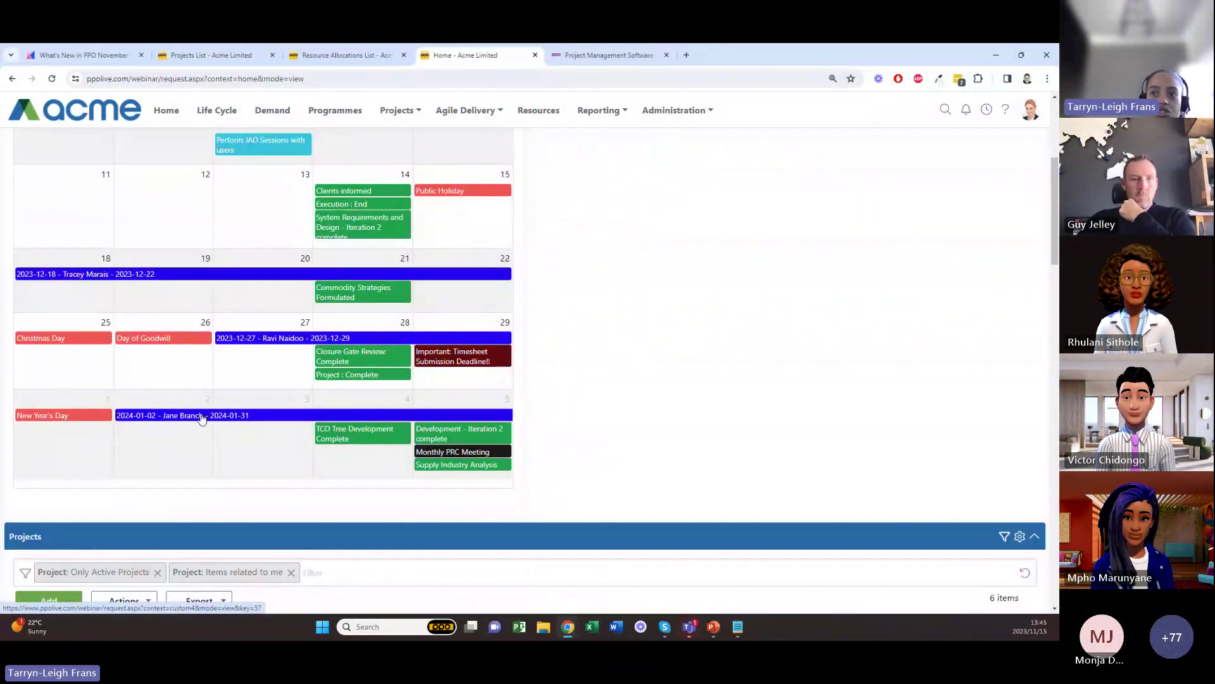
{"action": "scroll", "coordinate": [353, 325], "scroll_direction": "up", "scroll_amount": 3}
{"action": "scroll", "coordinate": [437, 240], "scroll_direction": "up", "scroll_amount": 2}
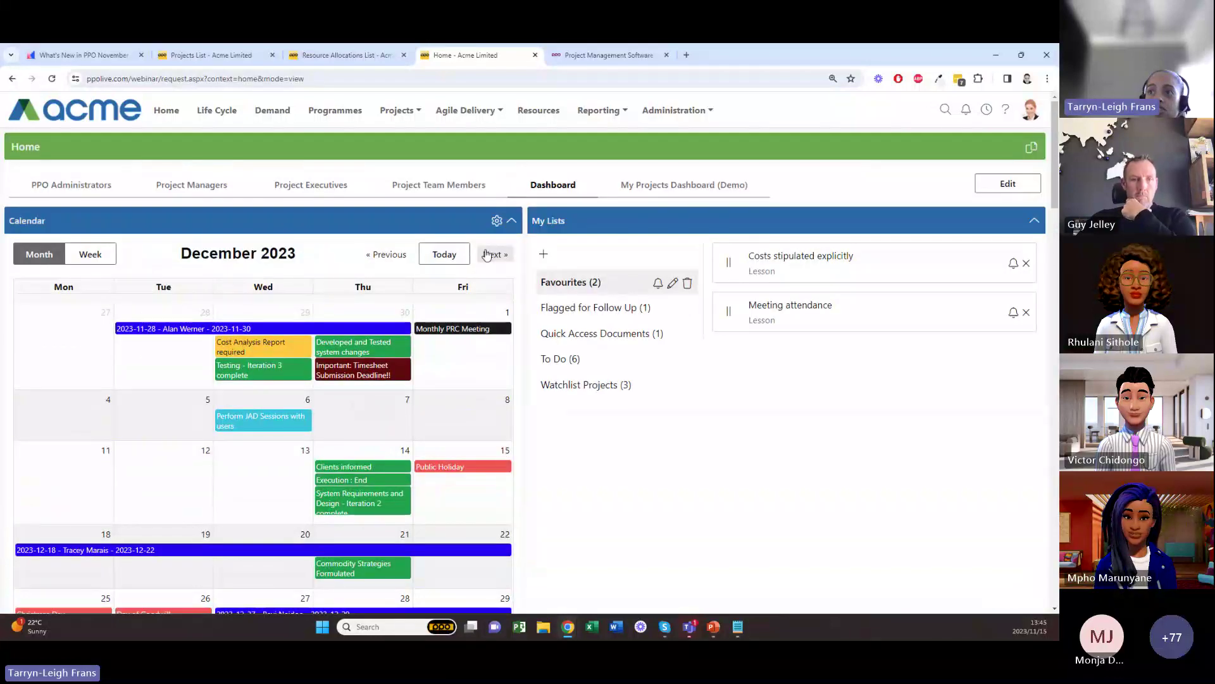
{"action": "left_click", "coordinate": [495, 254]}
{"action": "scroll", "coordinate": [156, 415], "scroll_direction": "down", "scroll_amount": 3}
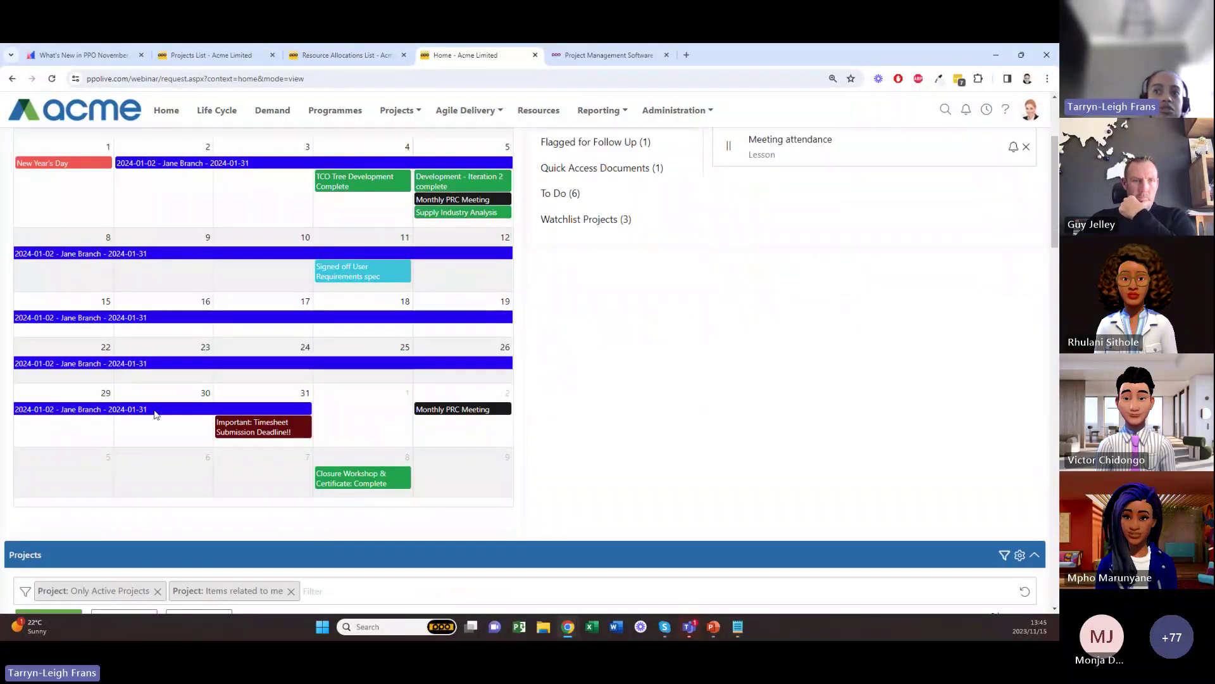
Examine the January 2024 entries in the dashboard calendar, return to November 2023 and examine that month's entries
{"action": "scroll", "coordinate": [157, 427], "scroll_direction": "up", "scroll_amount": 3}
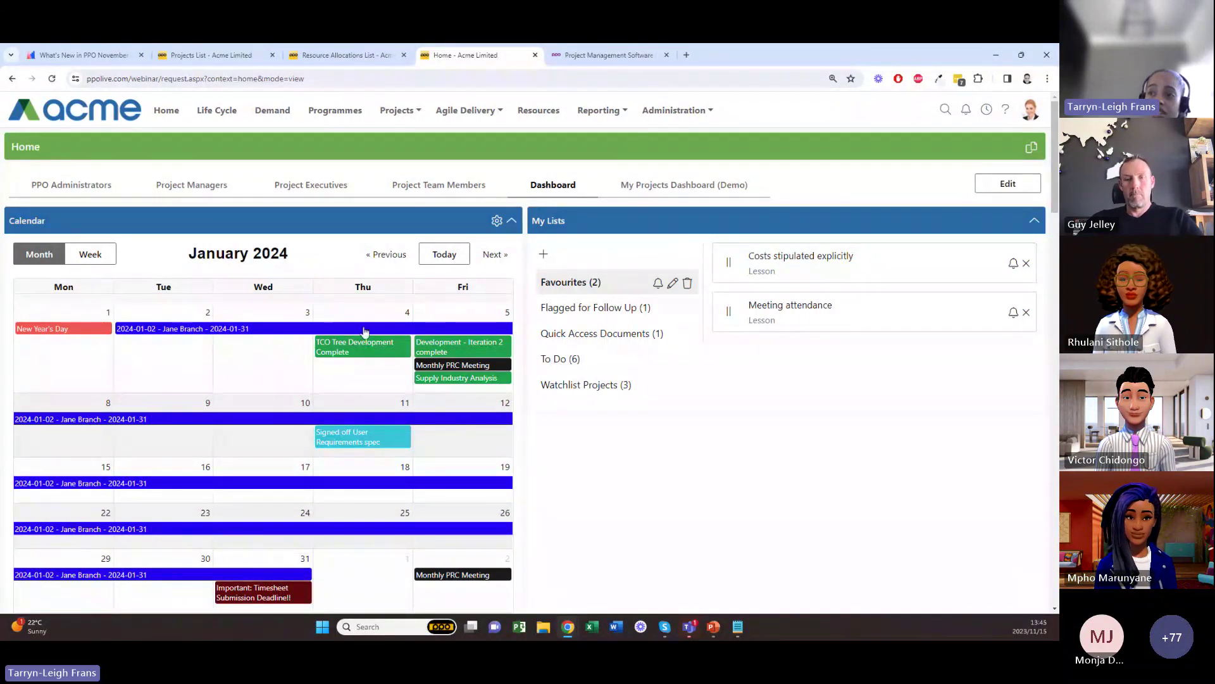
{"action": "scroll", "coordinate": [365, 331], "scroll_direction": "down", "scroll_amount": 2}
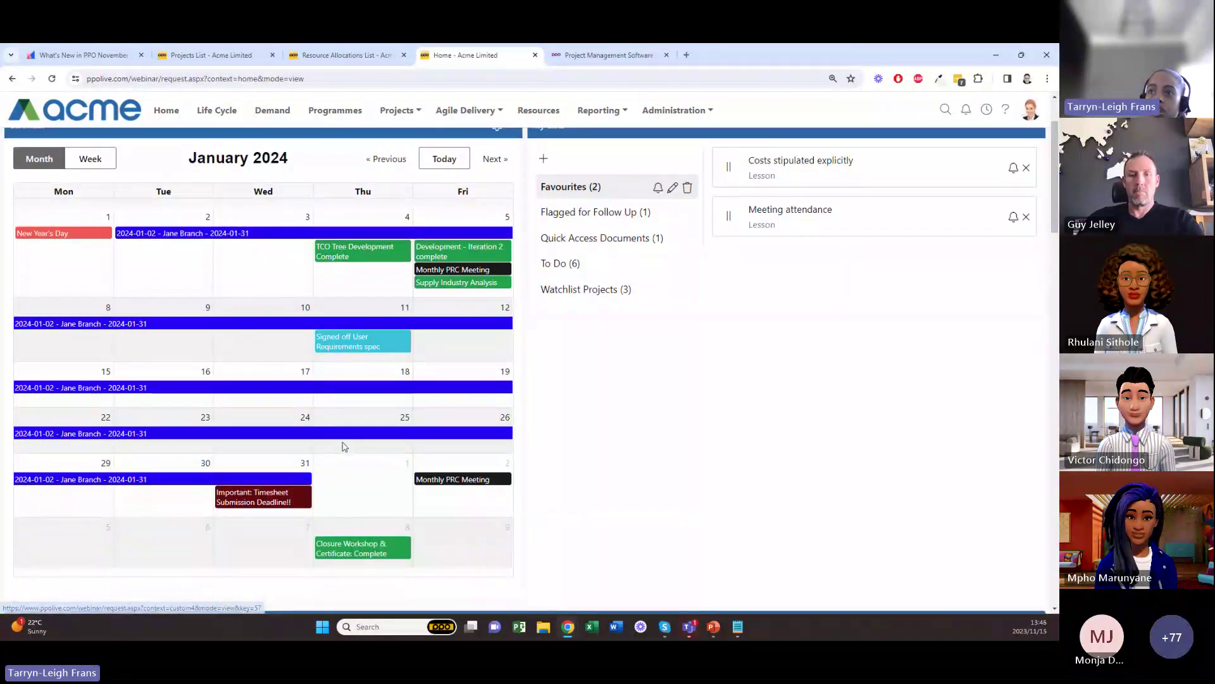
{"action": "scroll", "coordinate": [367, 316], "scroll_direction": "up", "scroll_amount": 2}
{"action": "left_click", "coordinate": [397, 254]}
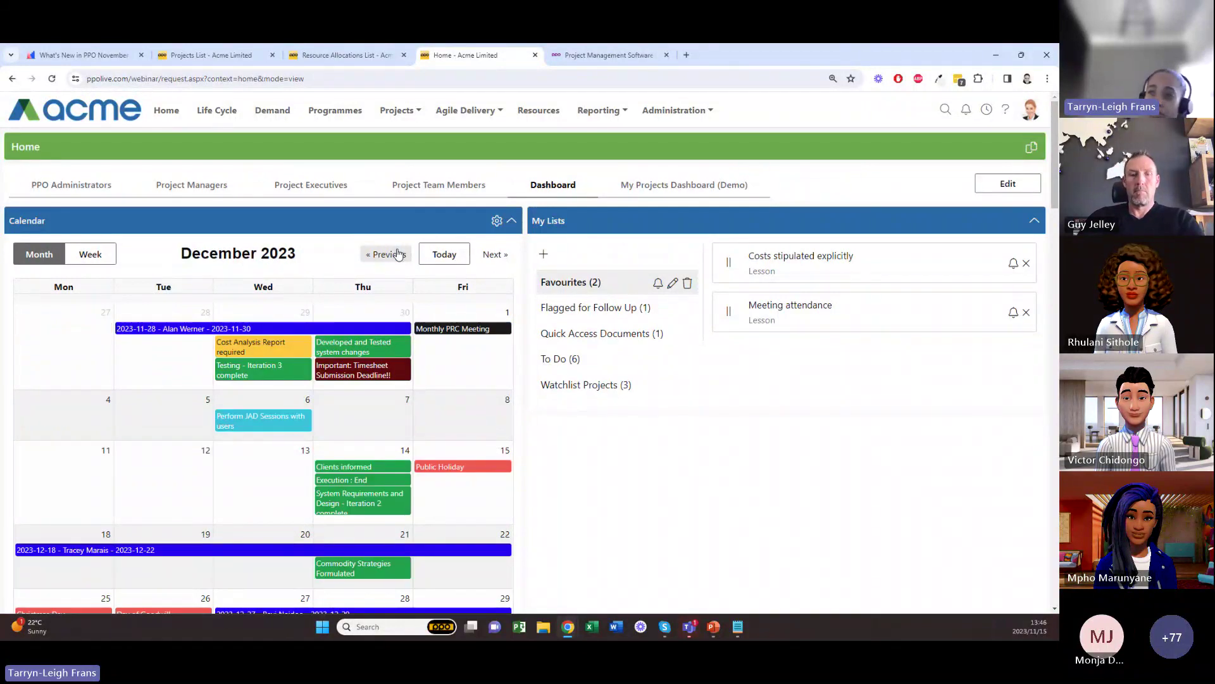
{"action": "left_click", "coordinate": [394, 256]}
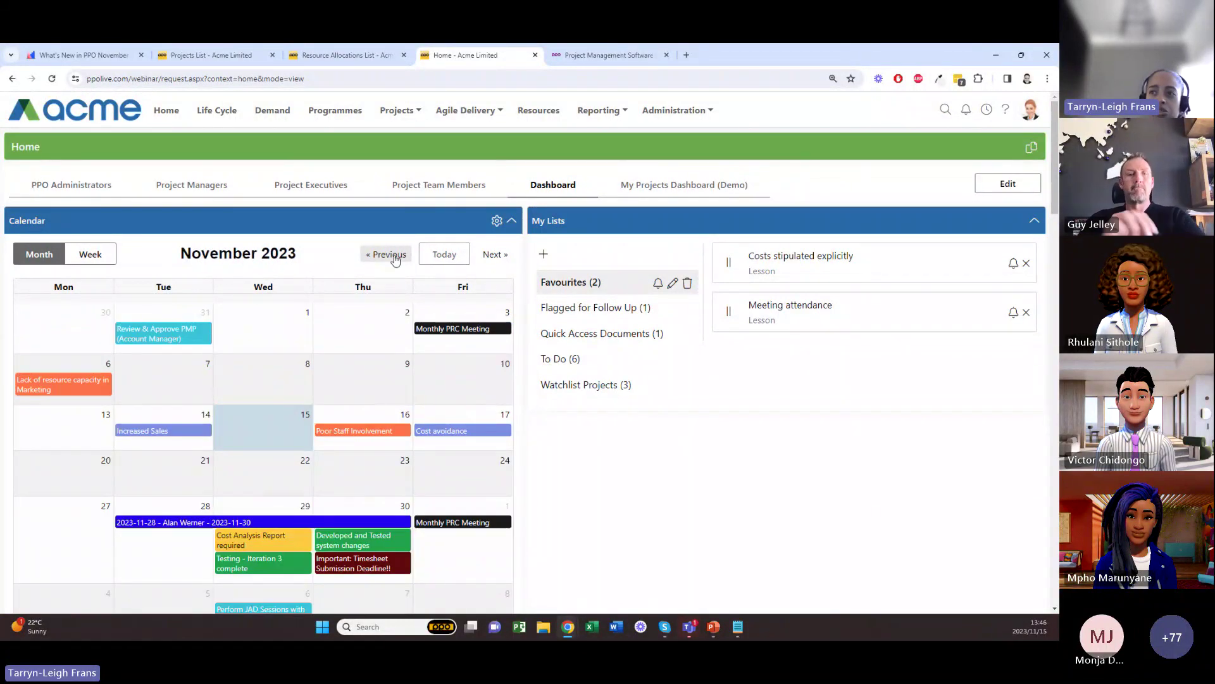
{"action": "scroll", "coordinate": [364, 345], "scroll_direction": "down", "scroll_amount": 2}
{"action": "scroll", "coordinate": [364, 344], "scroll_direction": "up", "scroll_amount": 2}
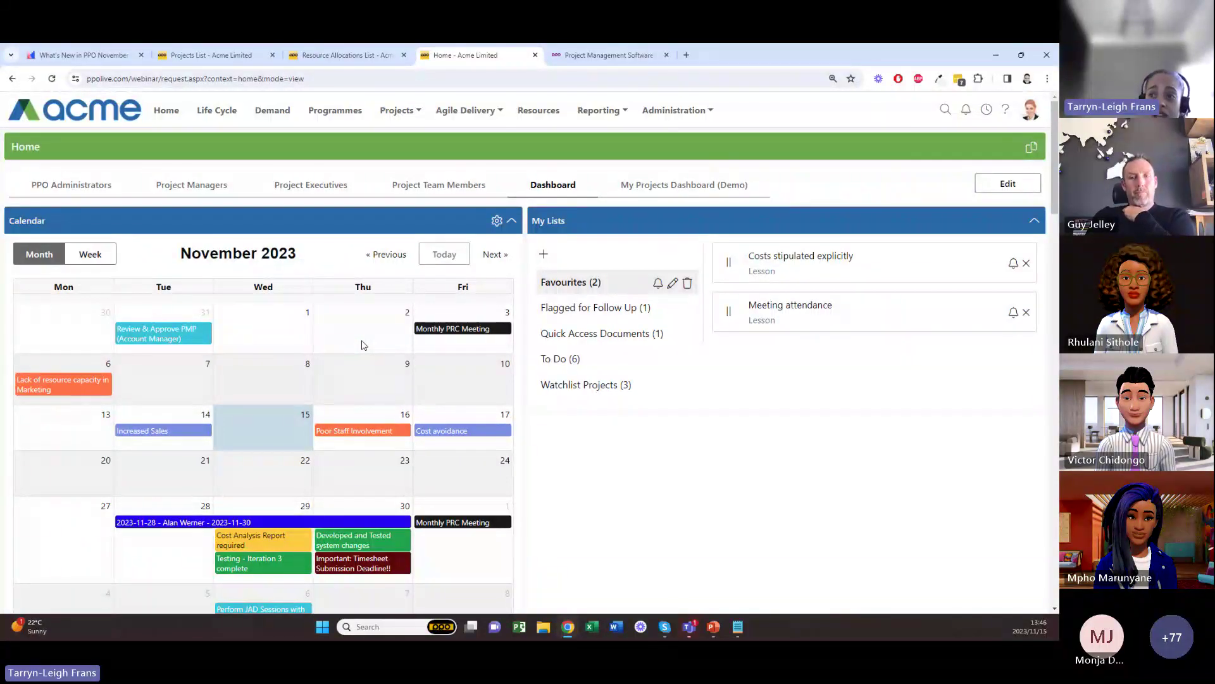
{"action": "scroll", "coordinate": [364, 345], "scroll_direction": "down", "scroll_amount": 2}
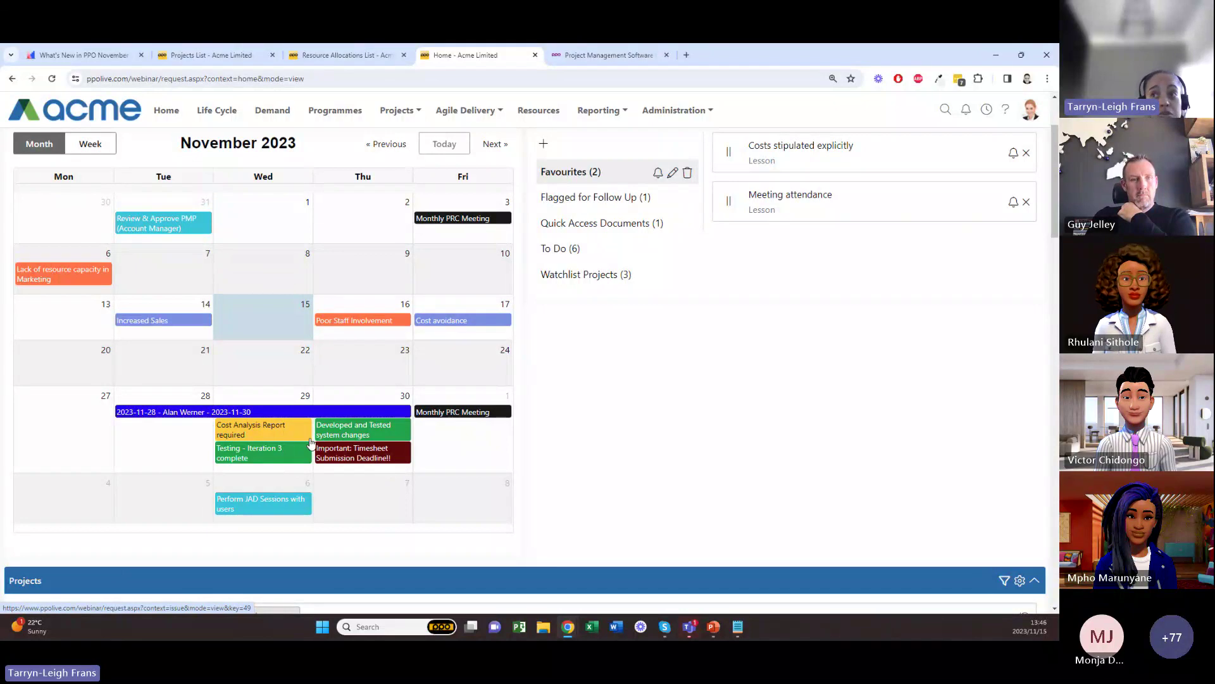
{"action": "scroll", "coordinate": [310, 442], "scroll_direction": "up", "scroll_amount": 2}
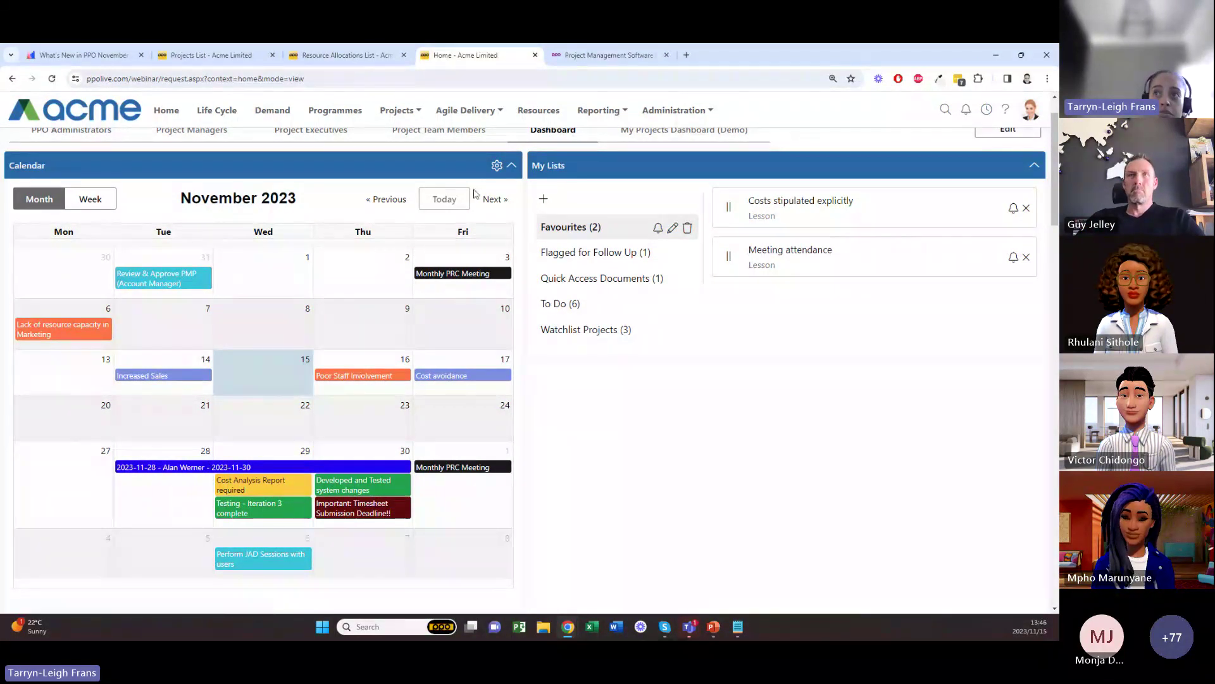
Examine the milestones, tasks, public holidays and team leave in the dashboard calendar for December 2023
{"action": "left_click", "coordinate": [492, 199]}
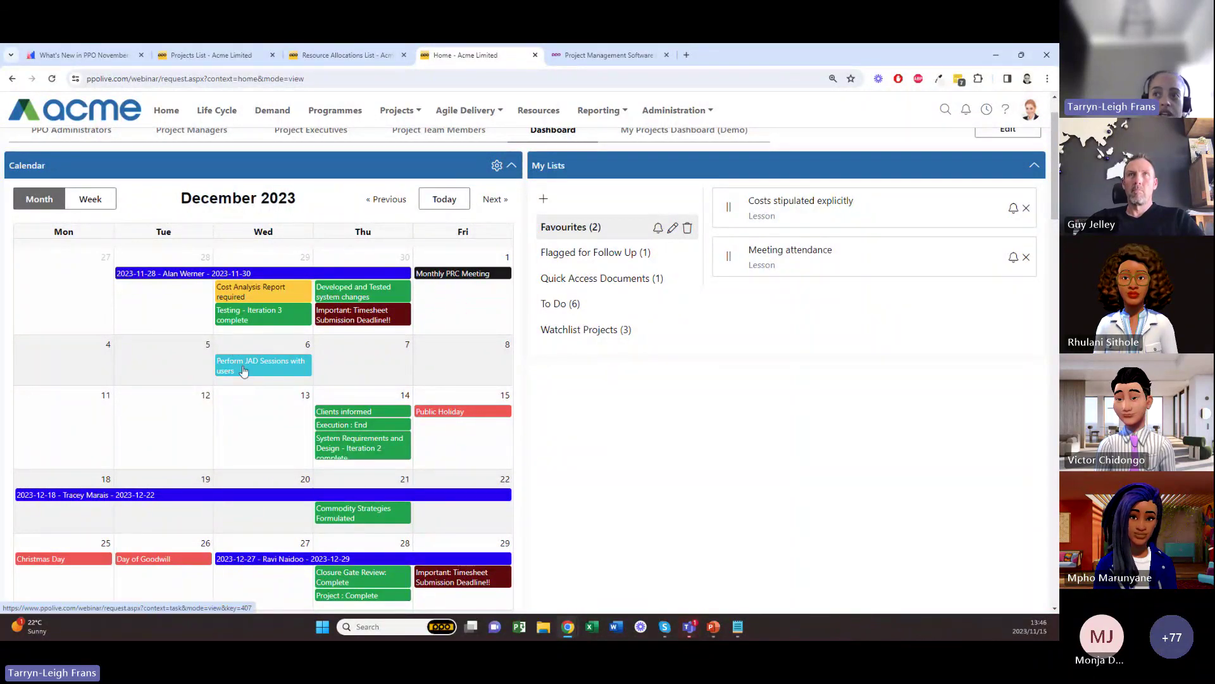
{"action": "scroll", "coordinate": [358, 439], "scroll_direction": "down", "scroll_amount": 1}
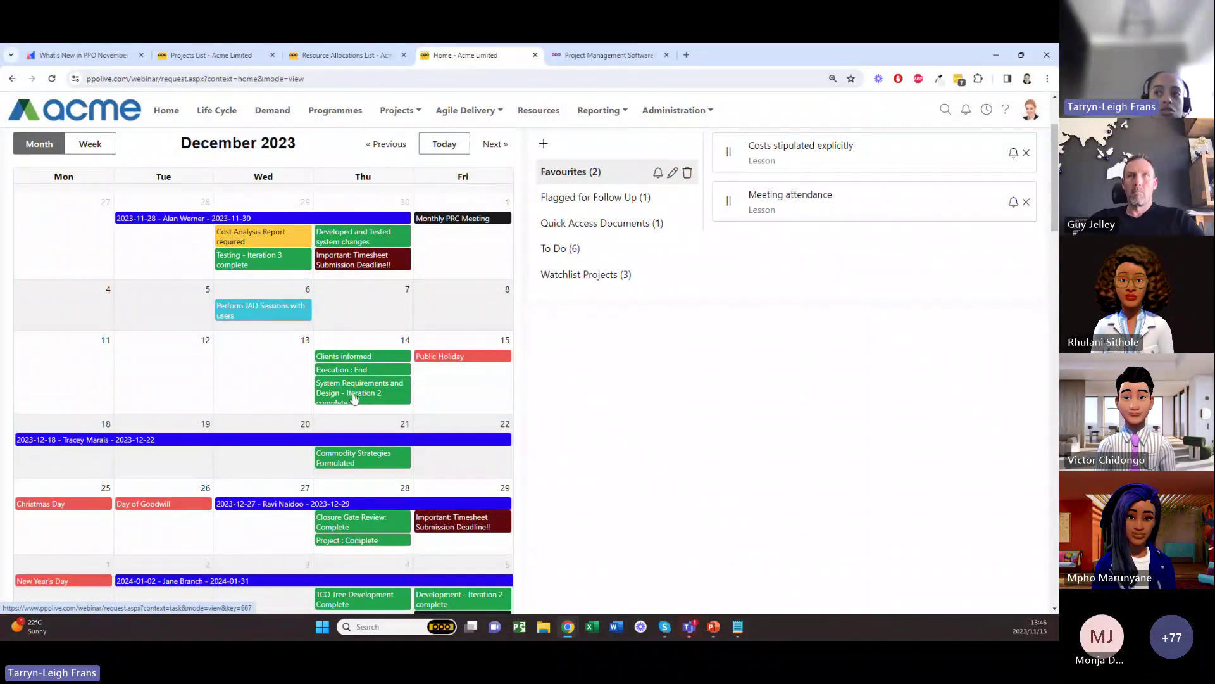
{"action": "scroll", "coordinate": [354, 397], "scroll_direction": "down", "scroll_amount": 1}
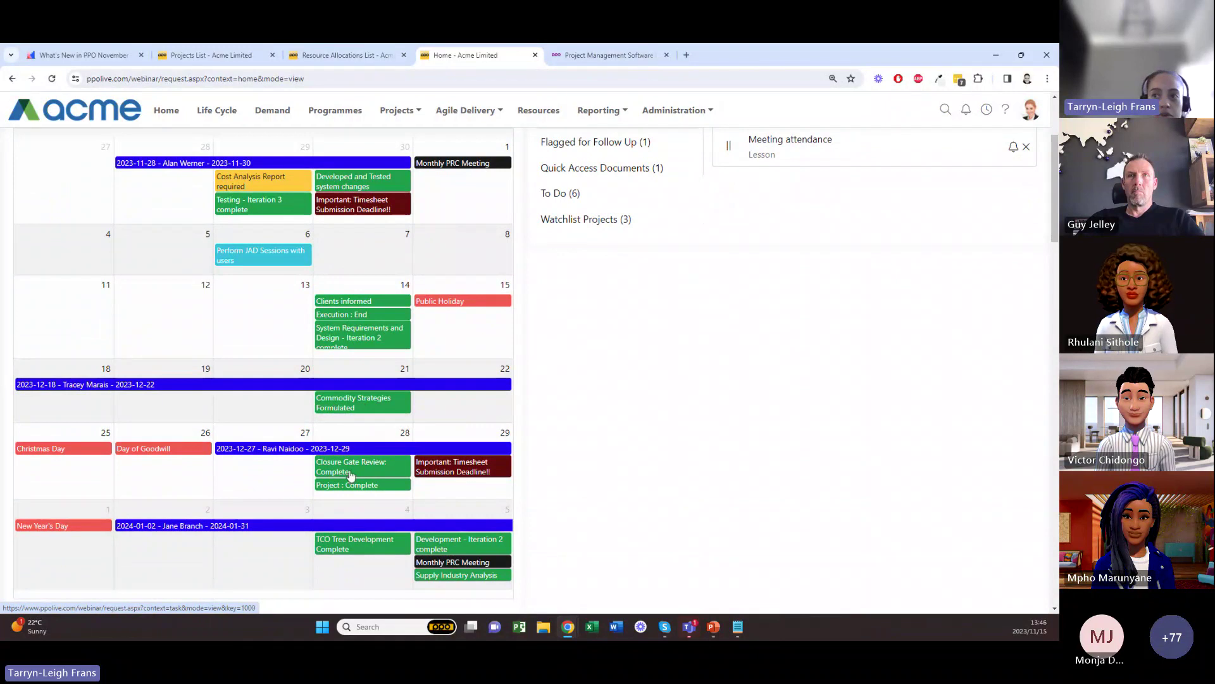
{"action": "scroll", "coordinate": [352, 472], "scroll_direction": "down", "scroll_amount": 2}
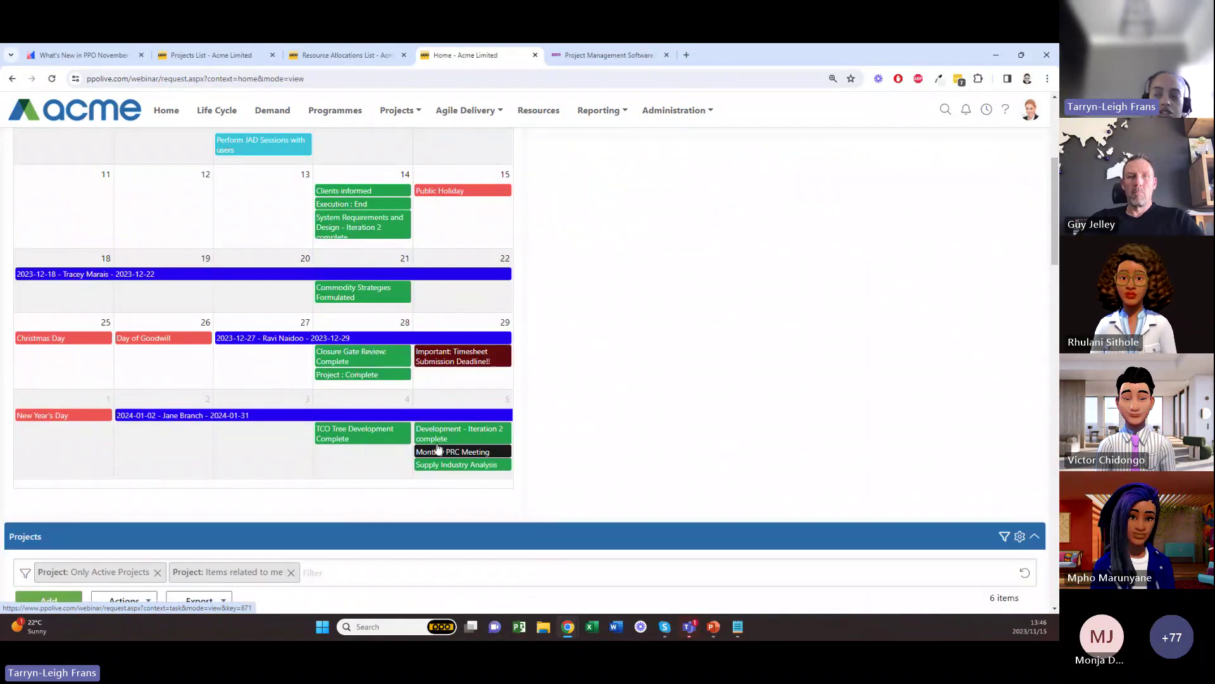
{"action": "scroll", "coordinate": [434, 458], "scroll_direction": "up", "scroll_amount": 2}
{"action": "scroll", "coordinate": [409, 454], "scroll_direction": "up", "scroll_amount": 3}
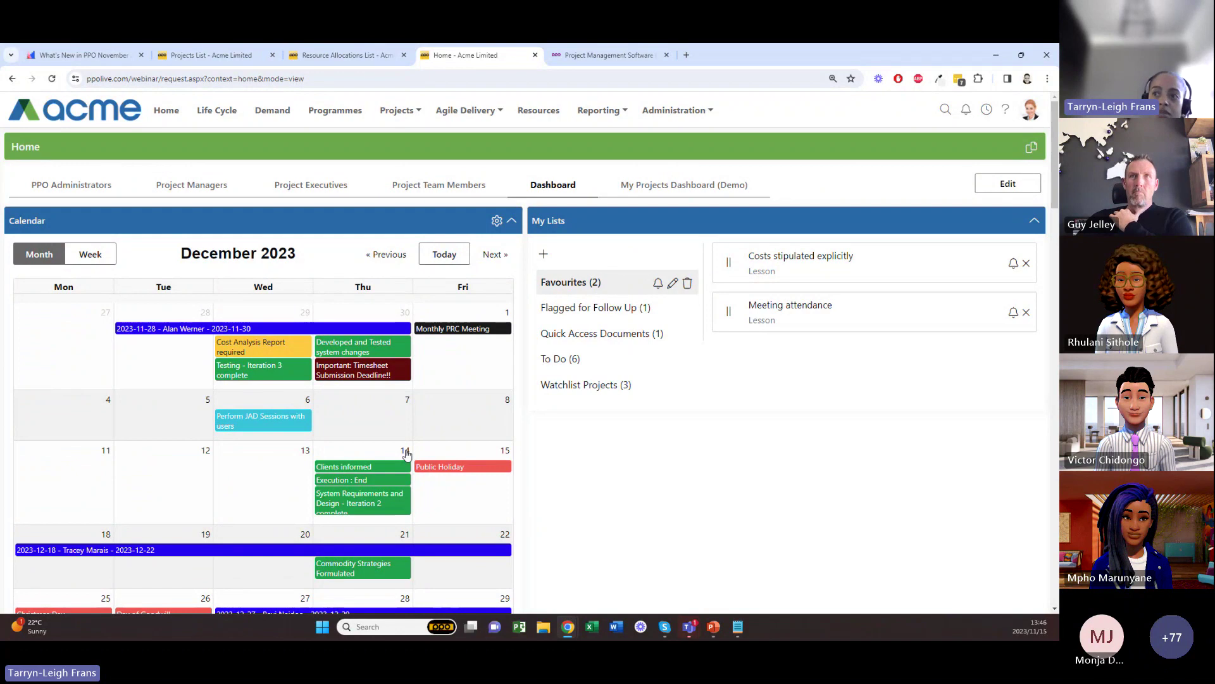
{"action": "scroll", "coordinate": [407, 453], "scroll_direction": "down", "scroll_amount": 3}
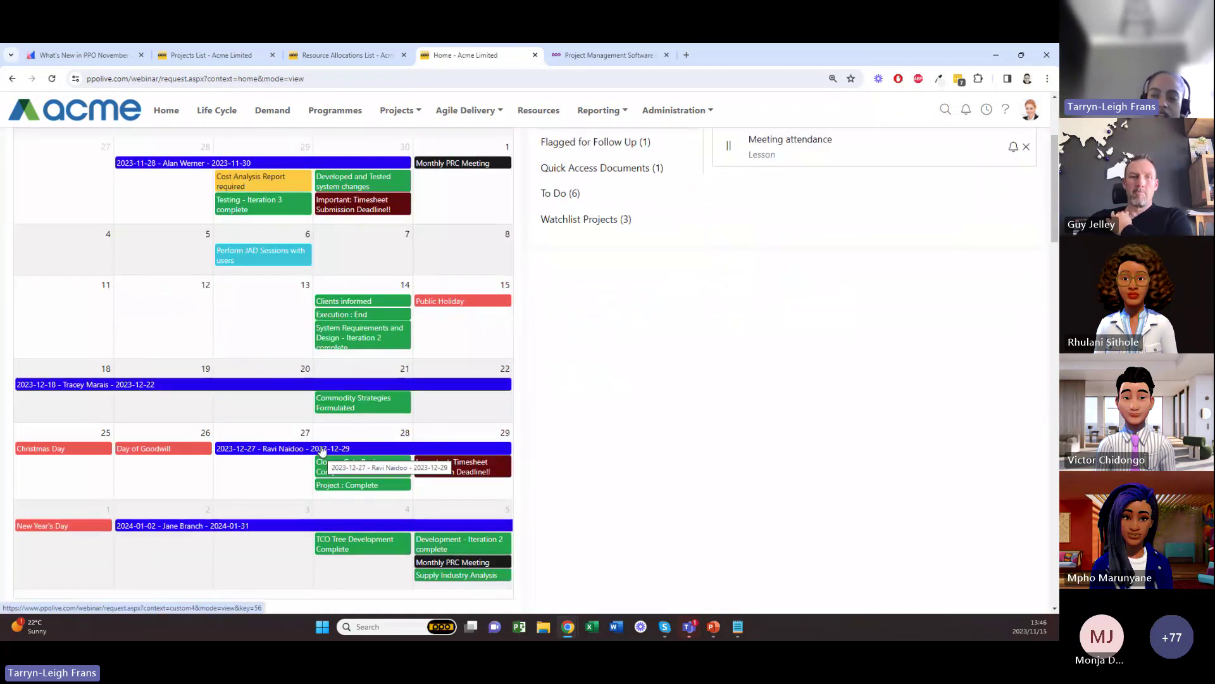
{"action": "scroll", "coordinate": [322, 450], "scroll_direction": "up", "scroll_amount": 3}
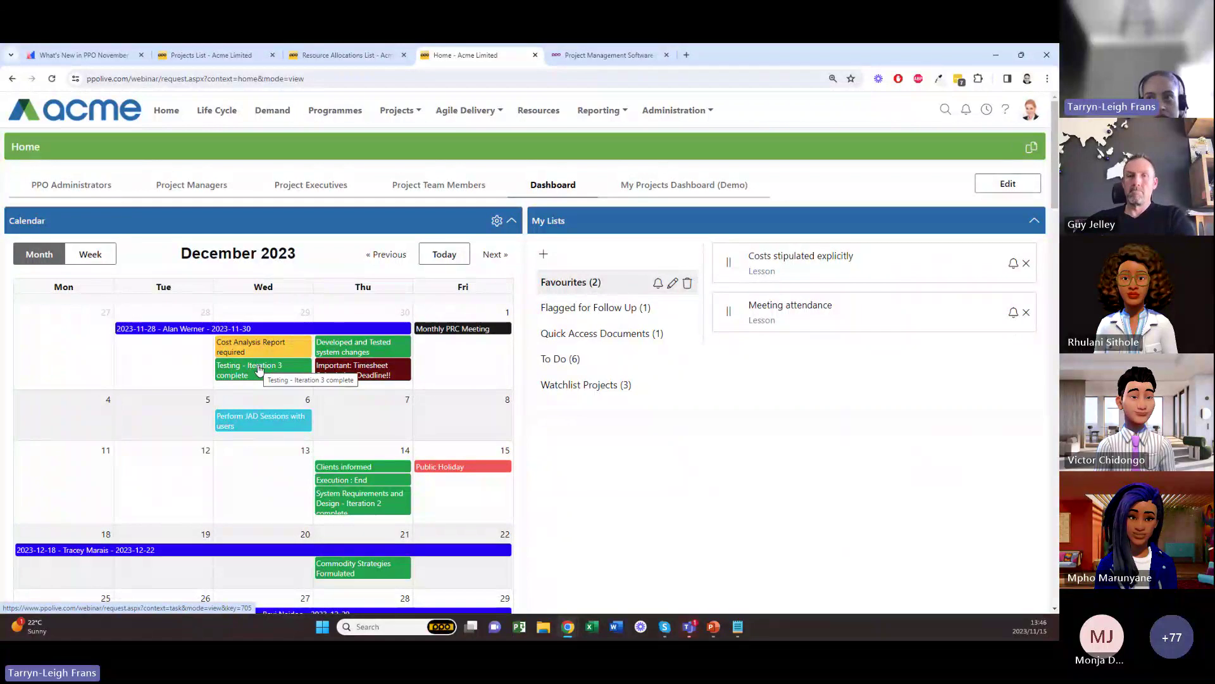
Review the event selection and appearance options in the calendar settings and close them without saving
{"action": "left_click", "coordinate": [497, 220]}
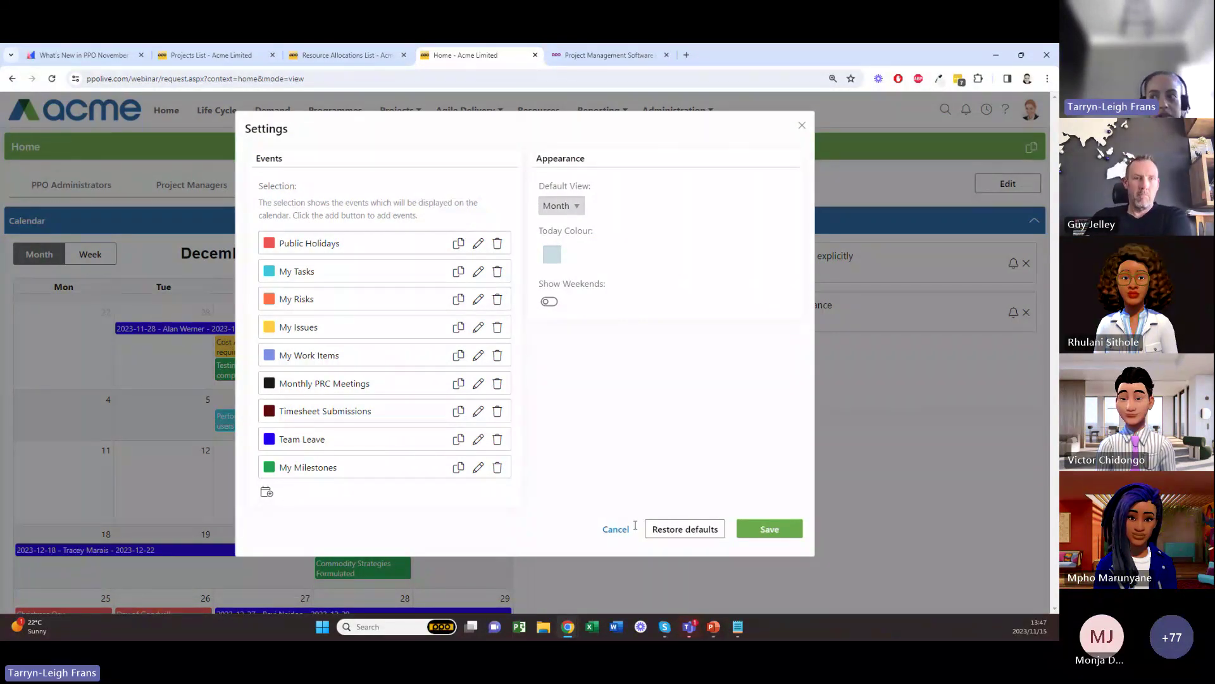
{"action": "left_click", "coordinate": [615, 531]}
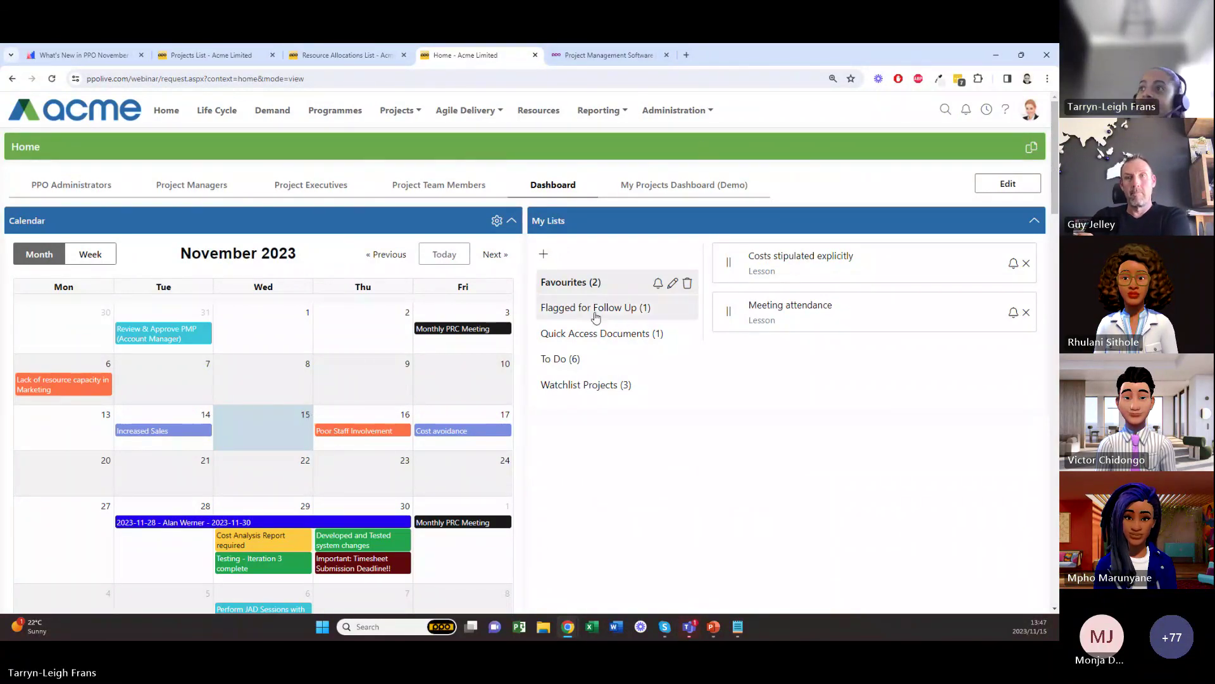
{"action": "scroll", "coordinate": [526, 330], "scroll_direction": "down", "scroll_amount": 1}
{"action": "scroll", "coordinate": [525, 330], "scroll_direction": "up", "scroll_amount": 1}
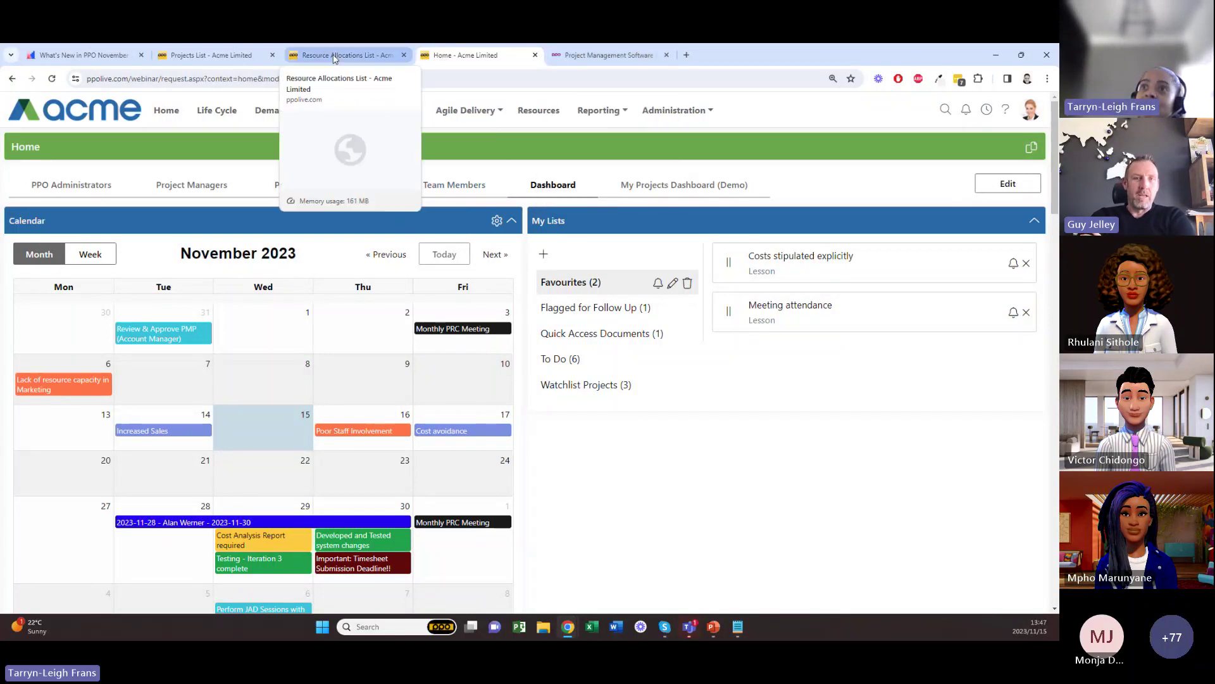
Open the webinars events page on the PPO website and select its full web address
{"action": "left_click", "coordinate": [558, 59]}
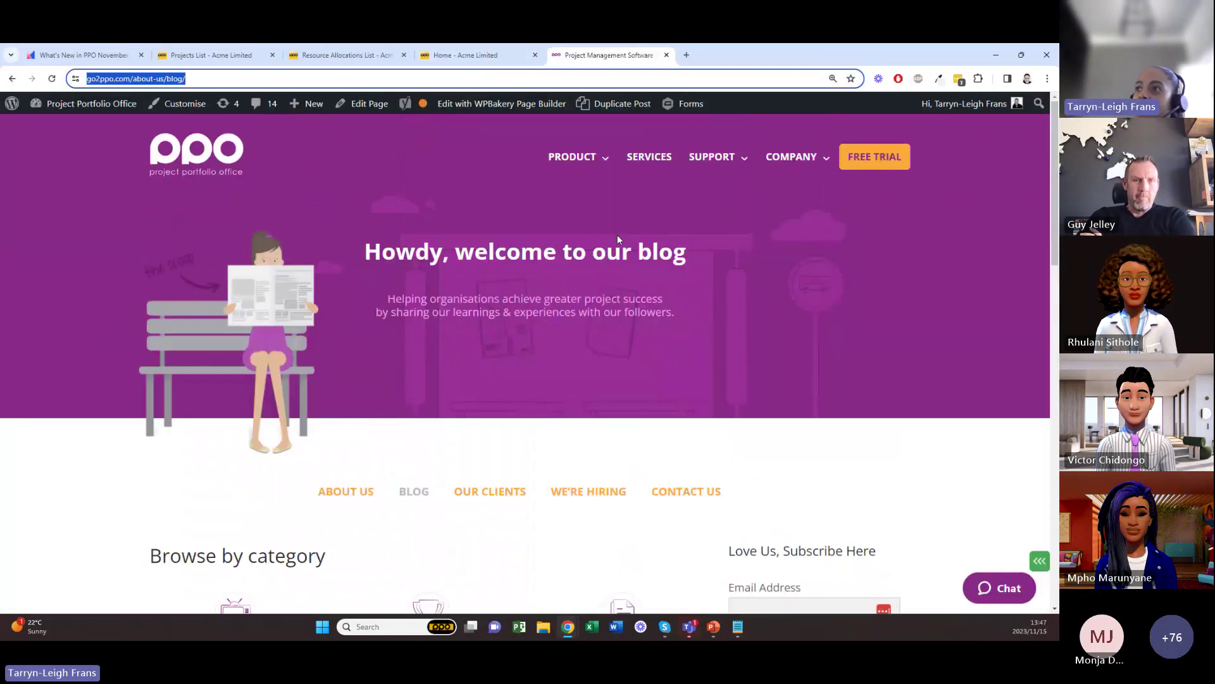
{"action": "mouse_move", "coordinate": [572, 157]}
{"action": "left_click", "coordinate": [527, 264]}
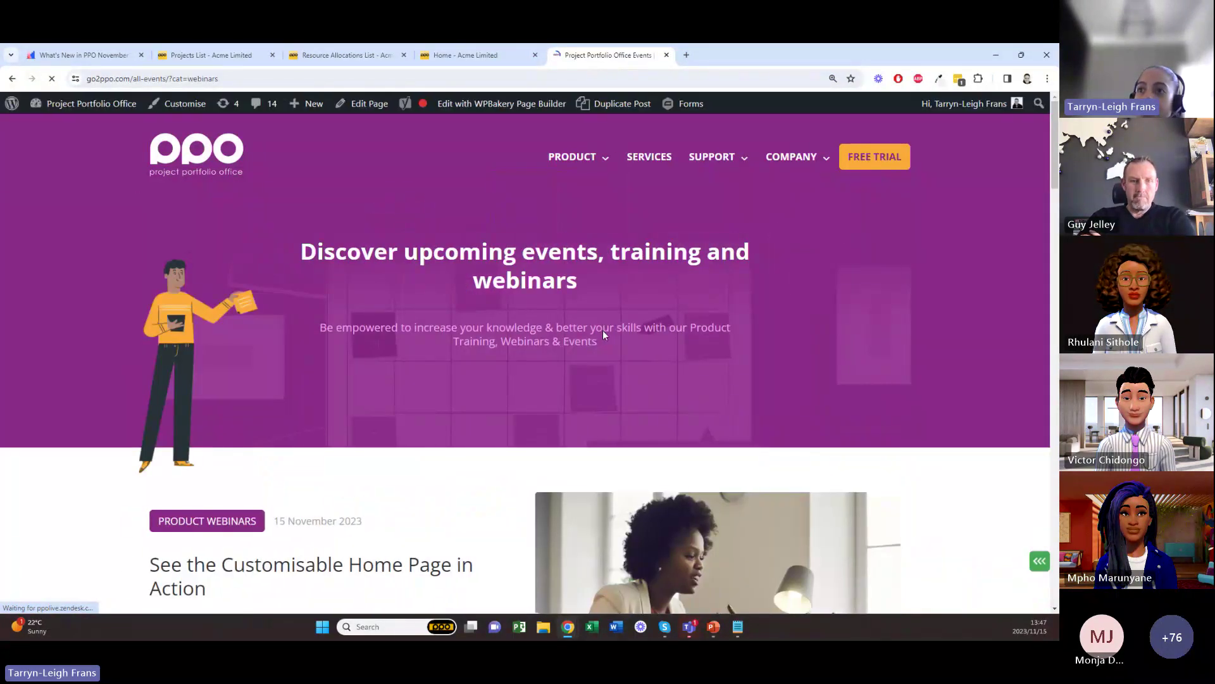
{"action": "scroll", "coordinate": [603, 334], "scroll_direction": "down", "scroll_amount": 1}
{"action": "left_click", "coordinate": [229, 77]}
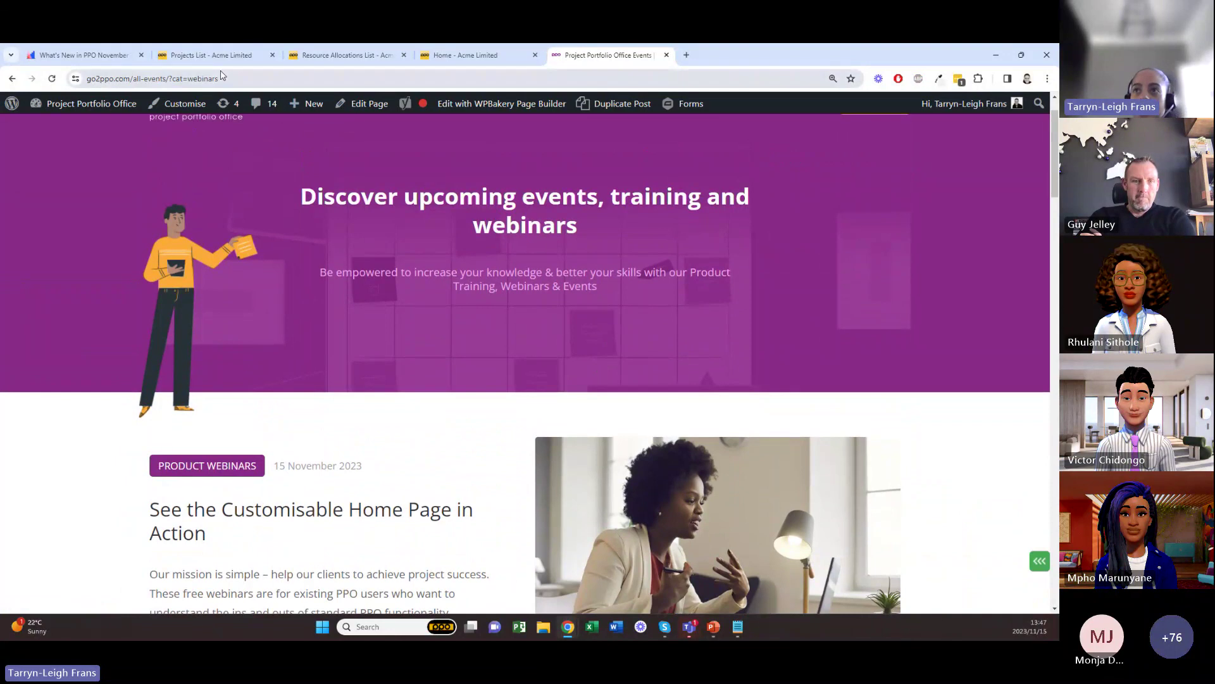
{"action": "left_click_drag", "start_coordinate": [229, 78], "coordinate": [61, 82]}
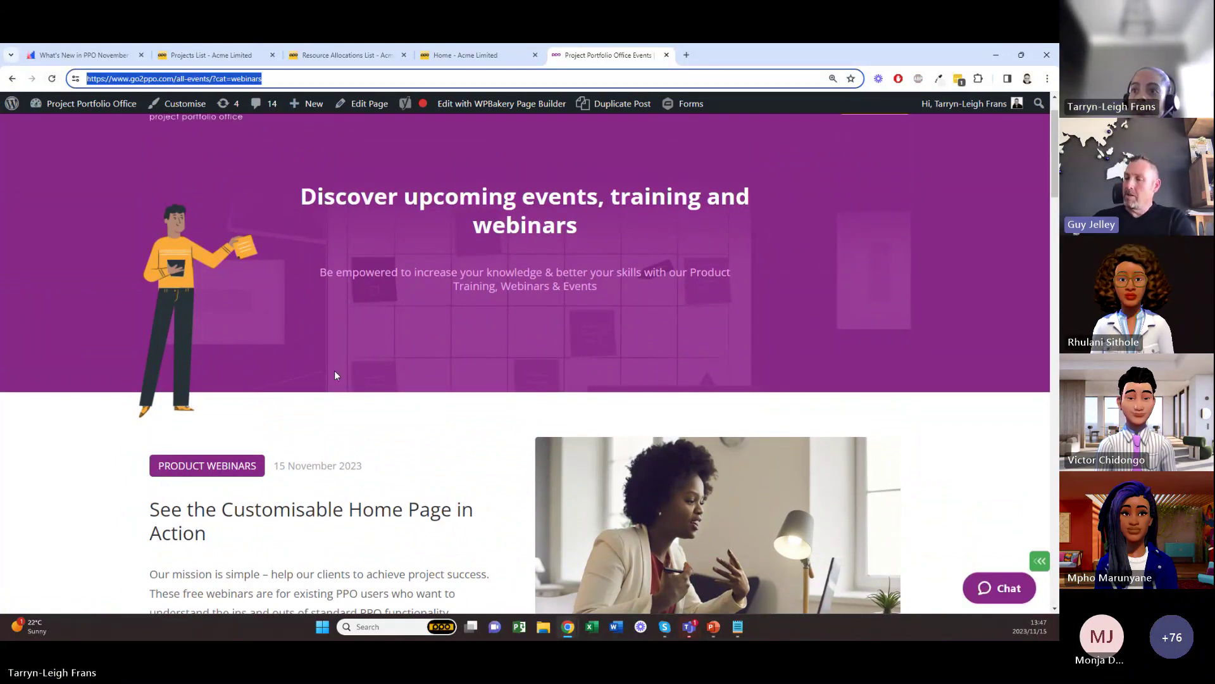
Show only the Product Webinars events, select the page's web address and switch to the Teams meeting
{"action": "scroll", "coordinate": [334, 370], "scroll_direction": "down", "scroll_amount": 2}
{"action": "scroll", "coordinate": [335, 374], "scroll_direction": "down", "scroll_amount": 5}
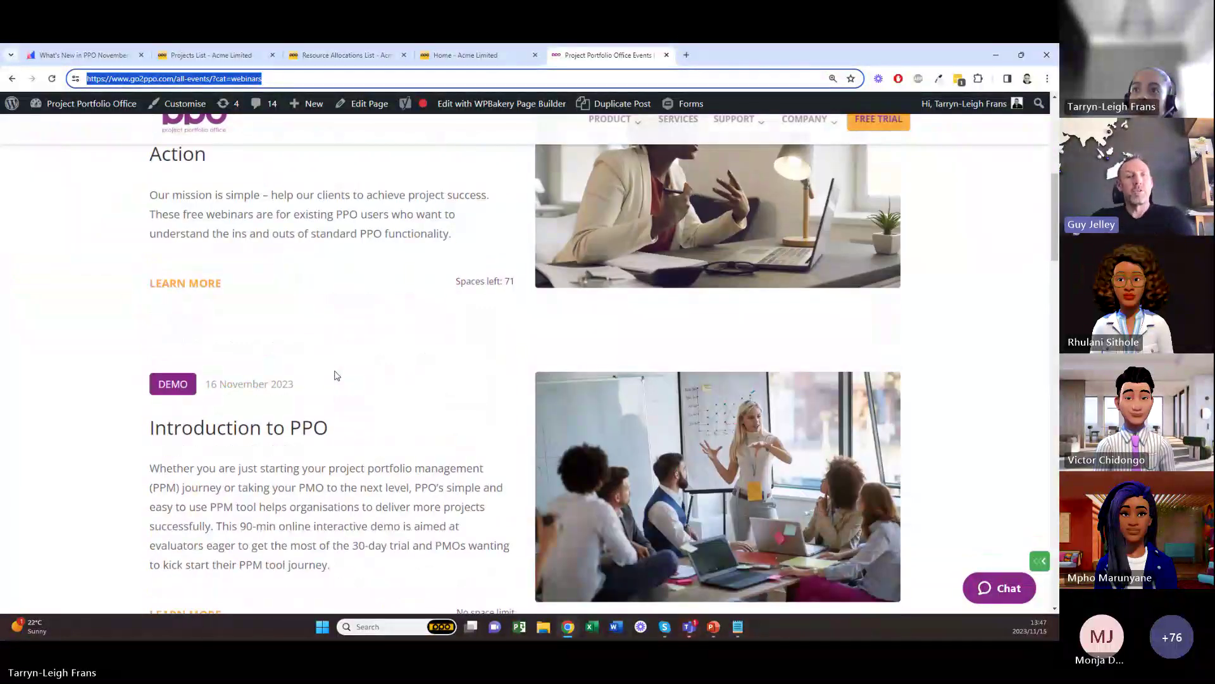
{"action": "scroll", "coordinate": [335, 374], "scroll_direction": "up", "scroll_amount": 2}
{"action": "left_click", "coordinate": [227, 229]}
{"action": "left_click", "coordinate": [261, 74]}
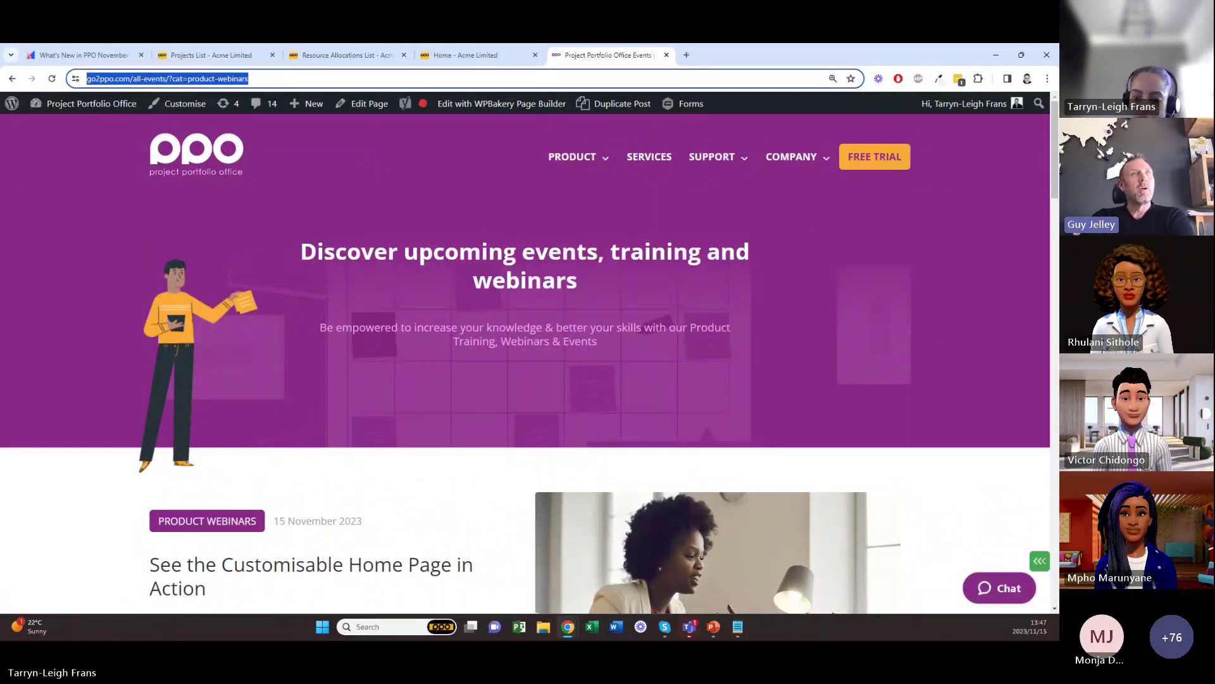
{"action": "key", "text": "alt+Tab"}
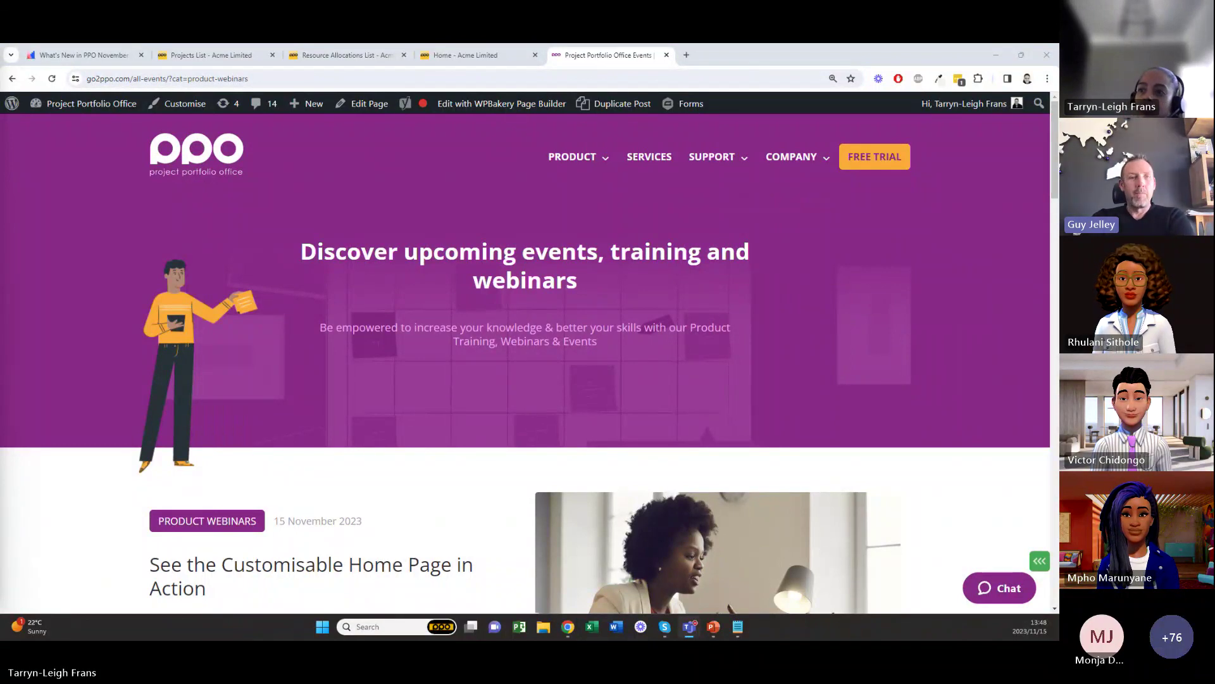
Examine the list of upcoming product webinars and their dates from November 2023 through November 2024
{"action": "scroll", "coordinate": [301, 549], "scroll_direction": "down", "scroll_amount": 3}
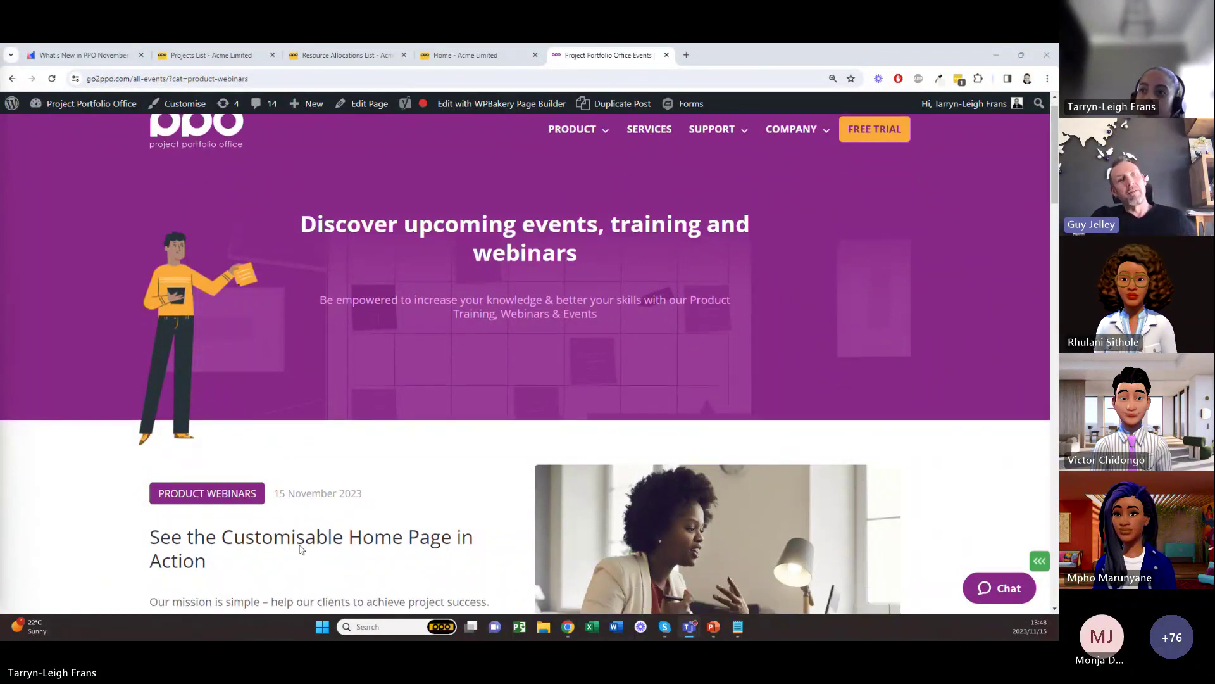
{"action": "scroll", "coordinate": [301, 549], "scroll_direction": "down", "scroll_amount": 6}
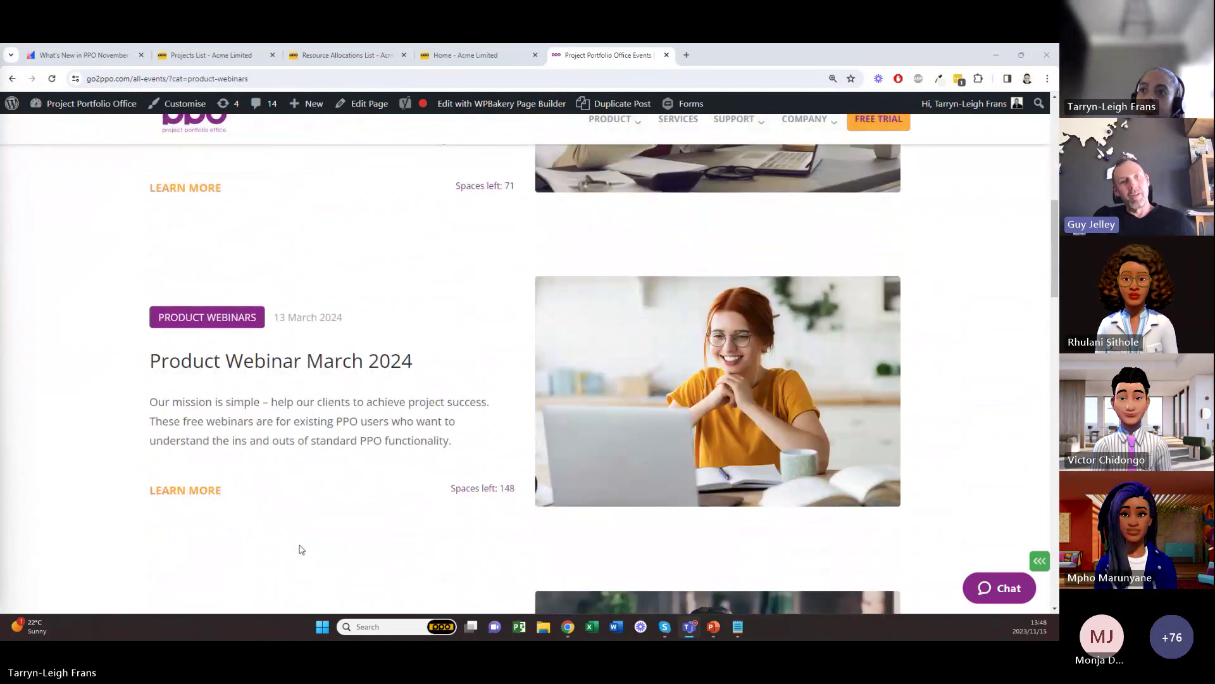
{"action": "scroll", "coordinate": [302, 548], "scroll_direction": "down", "scroll_amount": 3}
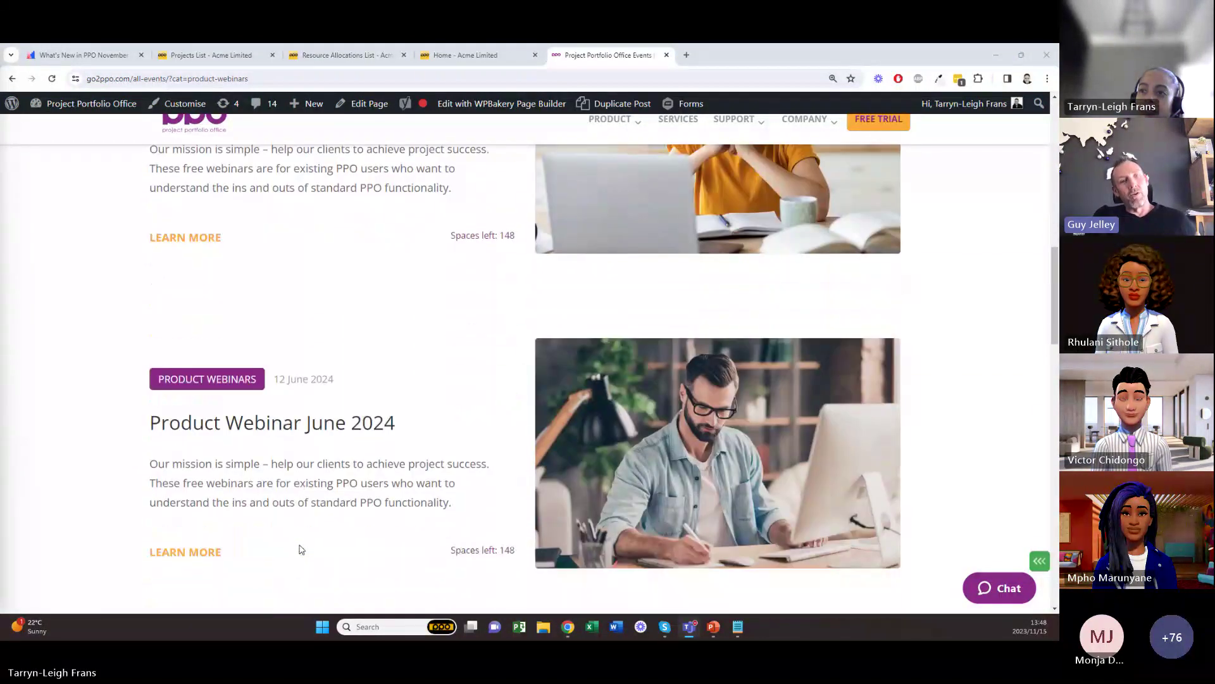
{"action": "scroll", "coordinate": [301, 549], "scroll_direction": "down", "scroll_amount": 4}
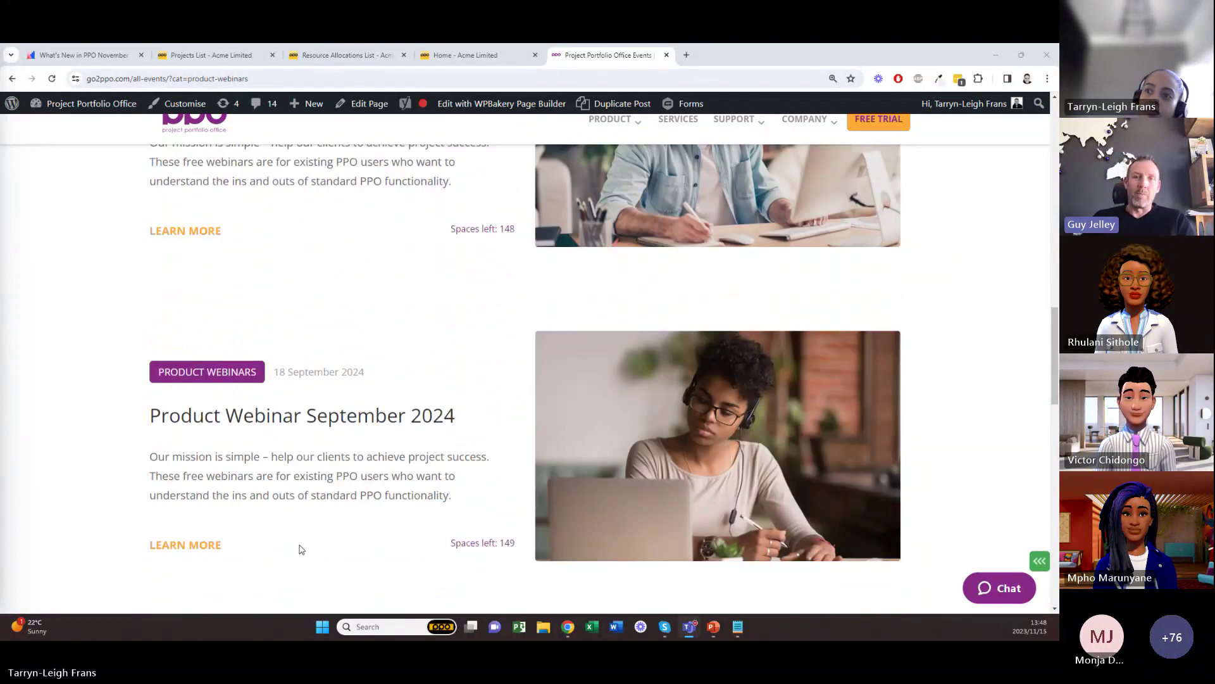
{"action": "scroll", "coordinate": [302, 549], "scroll_direction": "down", "scroll_amount": 1}
{"action": "scroll", "coordinate": [301, 549], "scroll_direction": "down", "scroll_amount": 5}
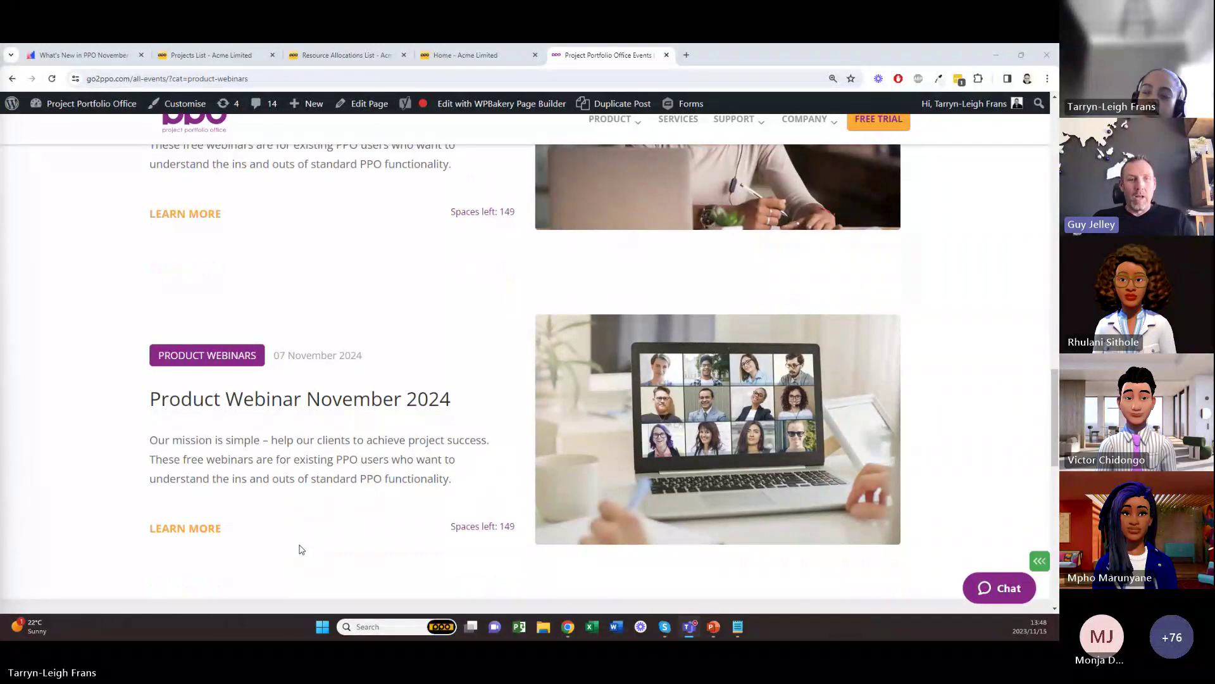
{"action": "scroll", "coordinate": [302, 548], "scroll_direction": "down", "scroll_amount": 1}
{"action": "scroll", "coordinate": [302, 548], "scroll_direction": "up", "scroll_amount": 5}
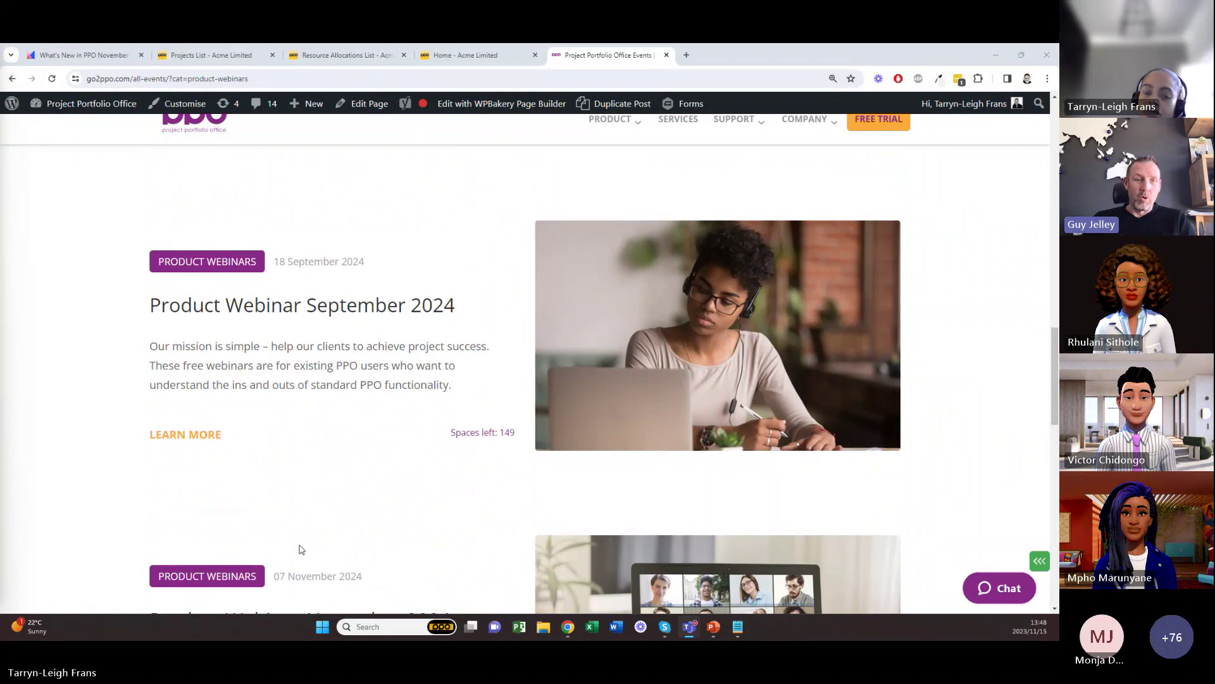
{"action": "scroll", "coordinate": [301, 549], "scroll_direction": "up", "scroll_amount": 7}
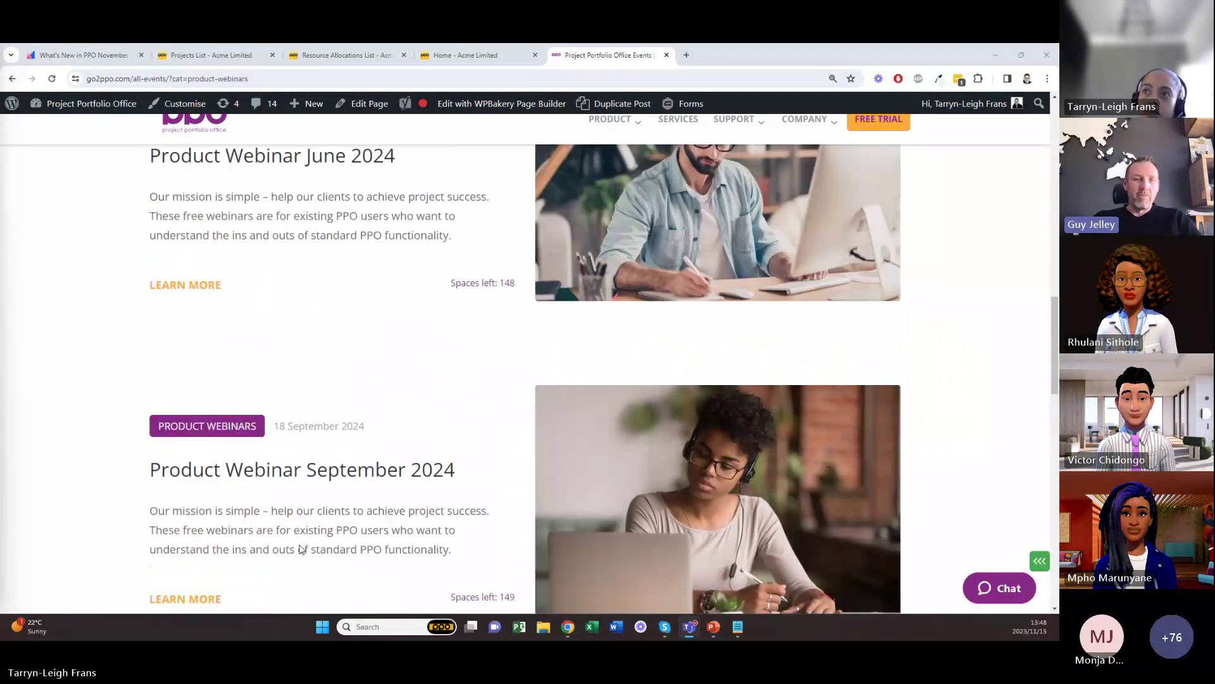
{"action": "scroll", "coordinate": [302, 549], "scroll_direction": "up", "scroll_amount": 3}
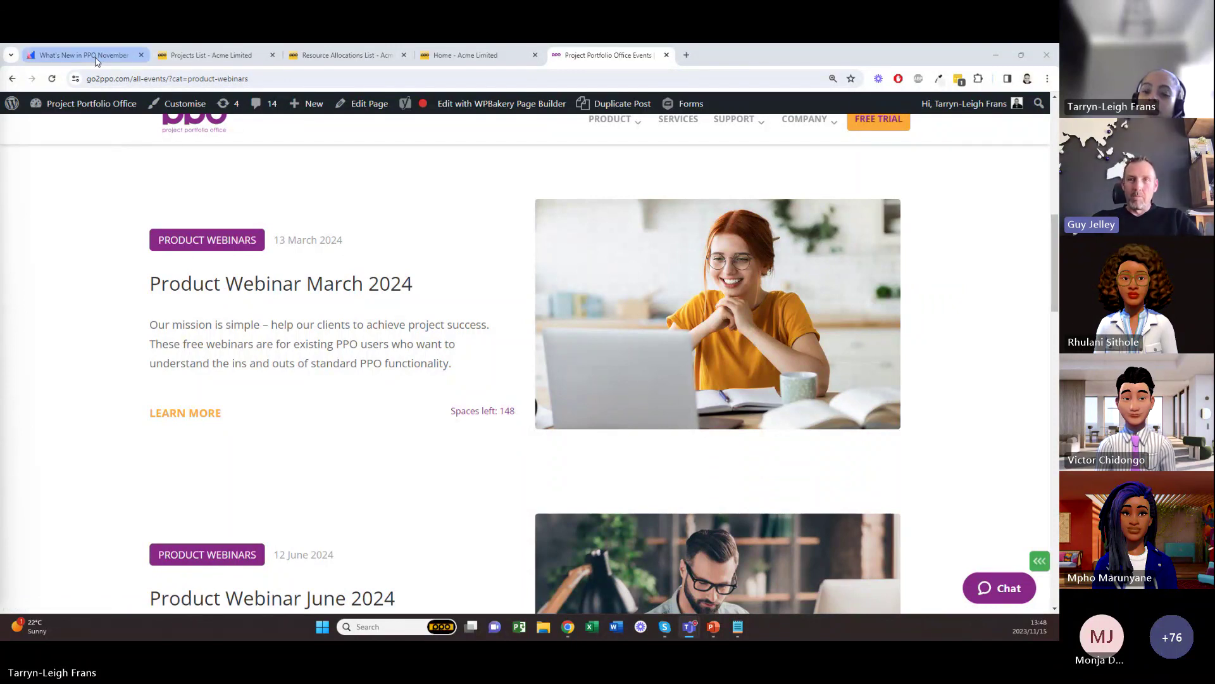
Switch to the What's New in PPO presentation in Mentimeter and advance to the follow-up session question slide
{"action": "mouse_move", "coordinate": [96, 62]}
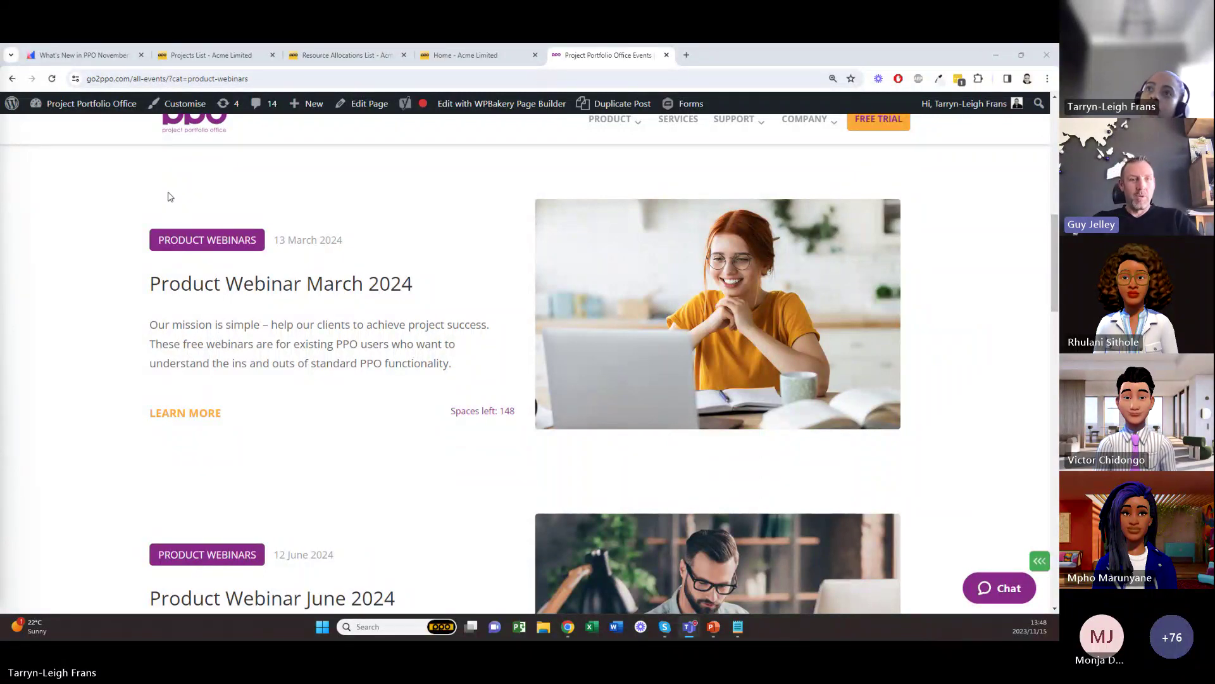
{"action": "mouse_move", "coordinate": [104, 55]}
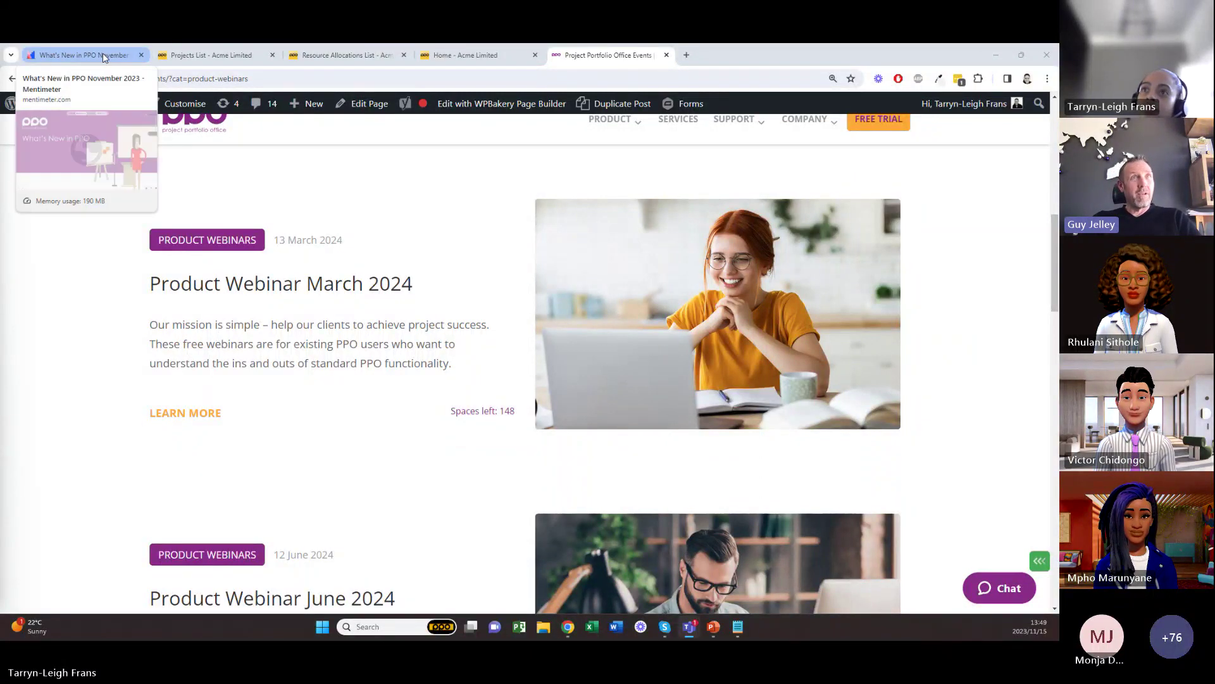
{"action": "left_click", "coordinate": [102, 53]}
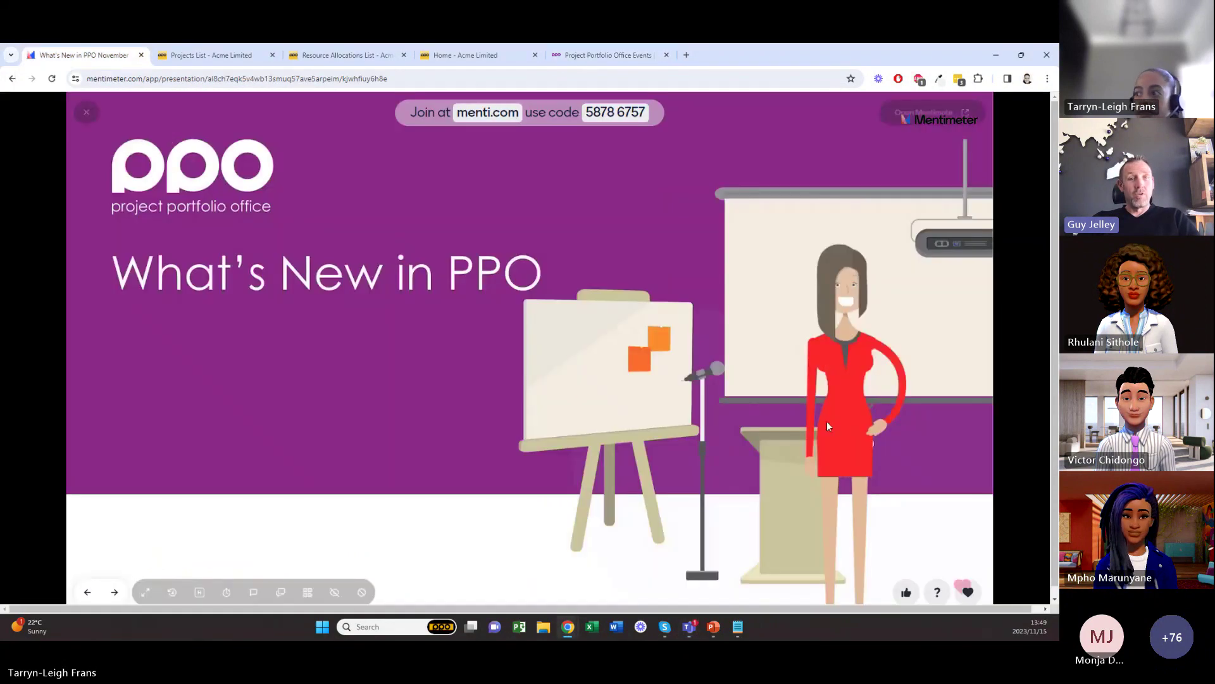
{"action": "left_click", "coordinate": [114, 592]}
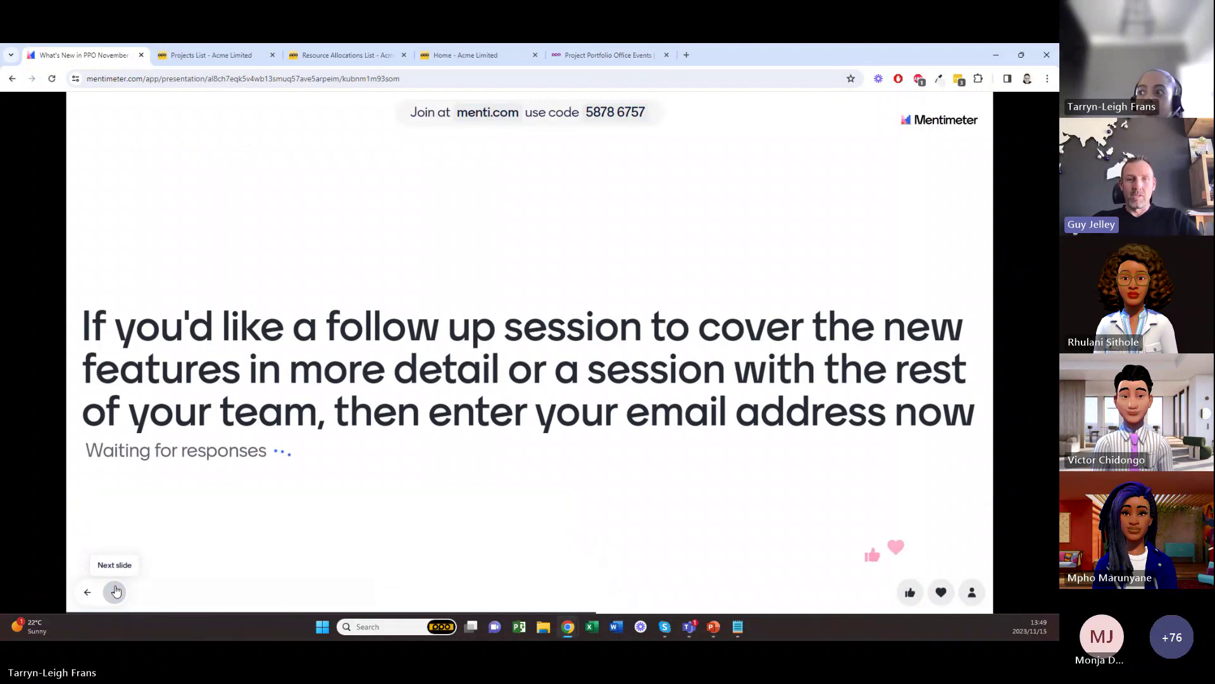